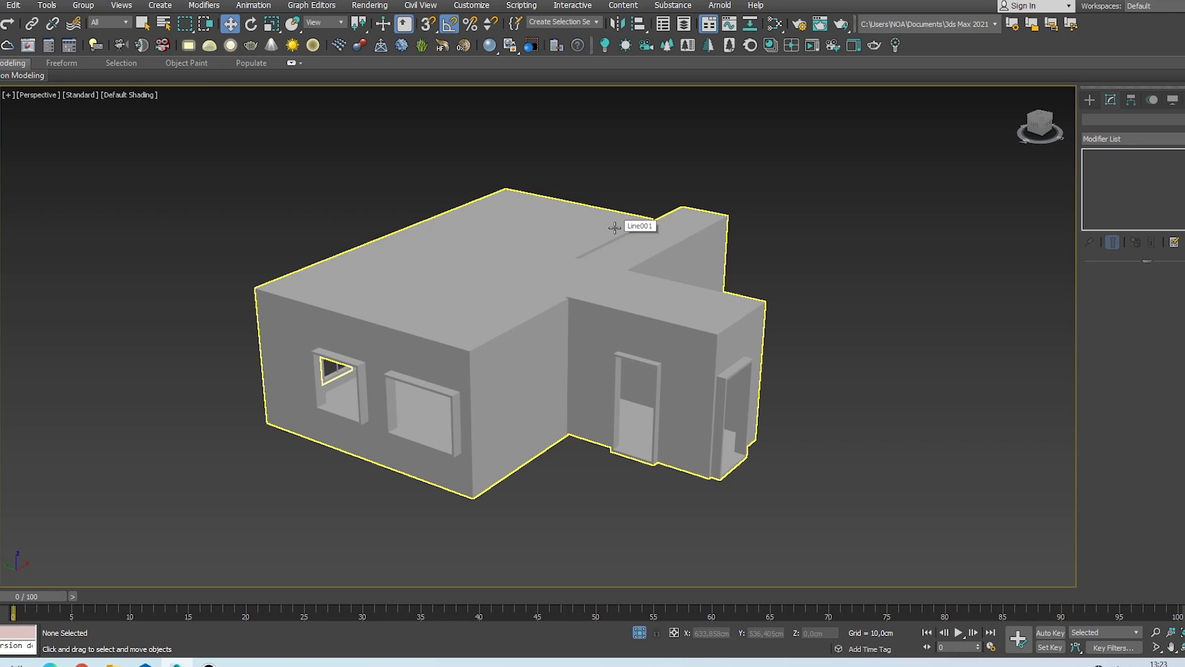
- Switch the viewport to the top view and examine the renderer in the render setup
key(t)
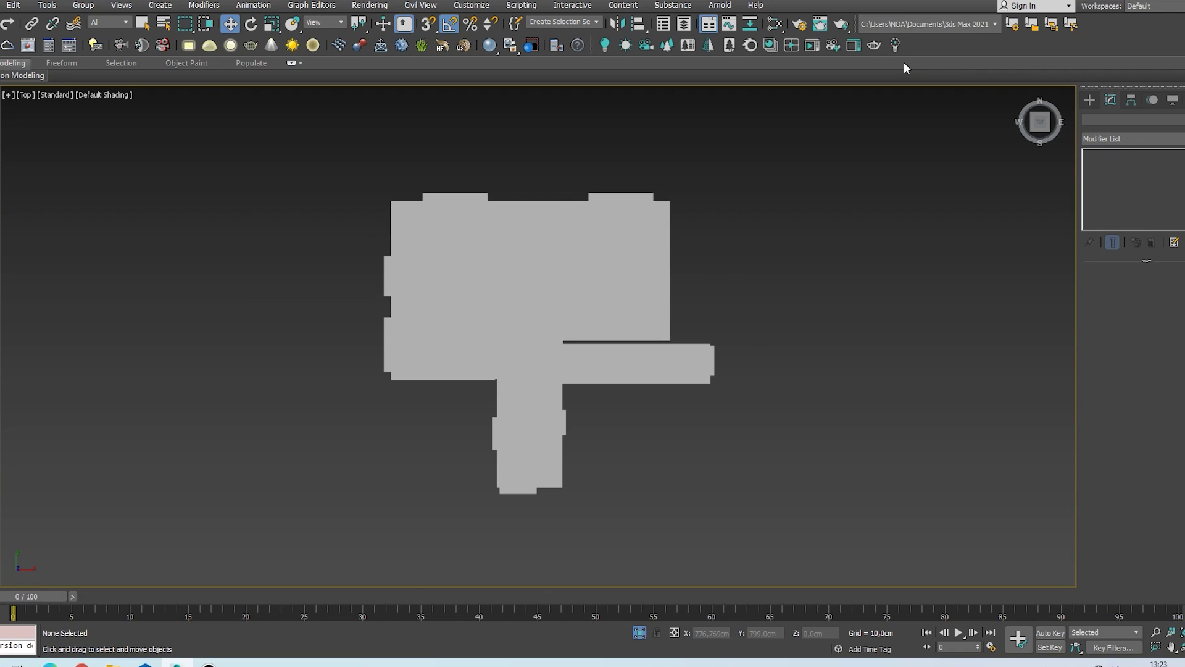
click(803, 28)
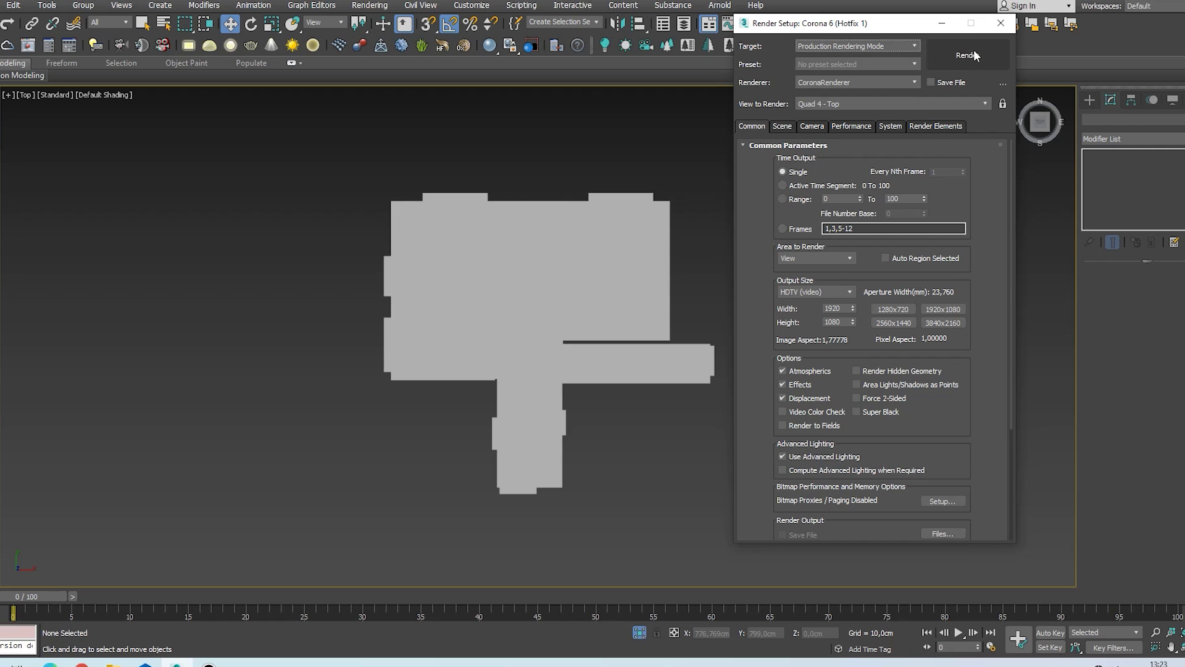
click(1000, 23)
- Create a Corona camera in the top view, placed inside the large room and aimed diagonally at its far corner
click(1090, 100)
click(1117, 118)
click(1131, 118)
click(1167, 192)
drag(444, 352, 652, 260)
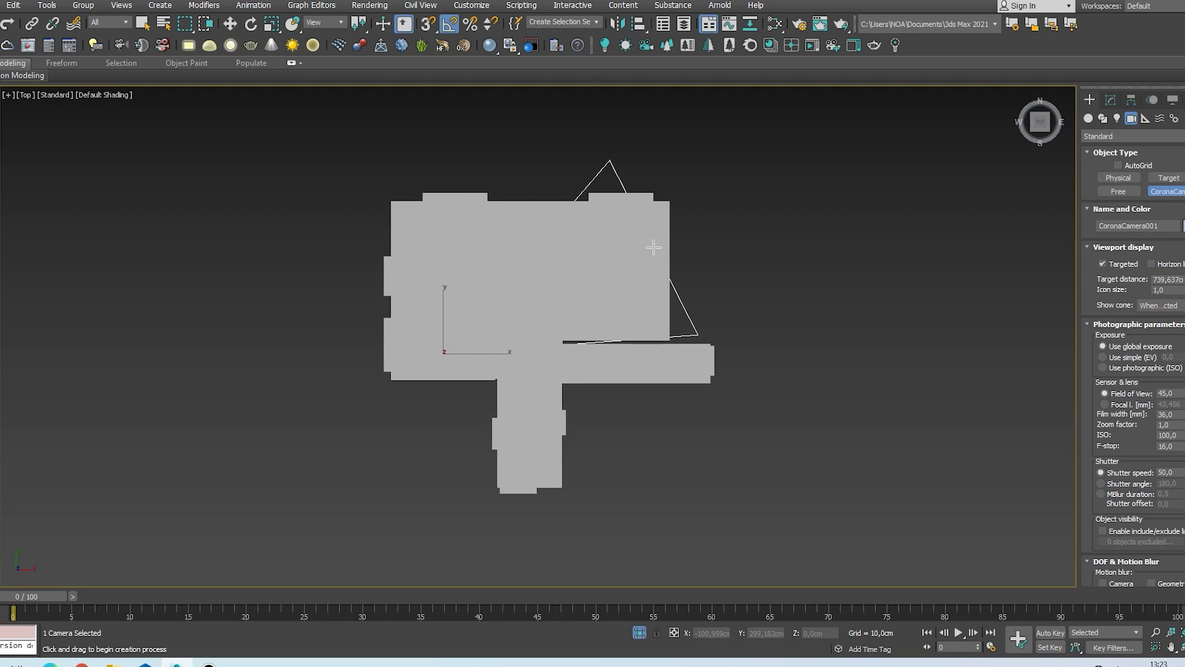
- View the scene through the new camera in shaded mode, shift the framing to show the window, and turn on safe frames
key(F3)
key(c)
key(F3)
mouse_move(608, 237)
middle_down()
mouse_move(630, 360)
mouse_move(619, 370)
middle_up()
key(shift+f)
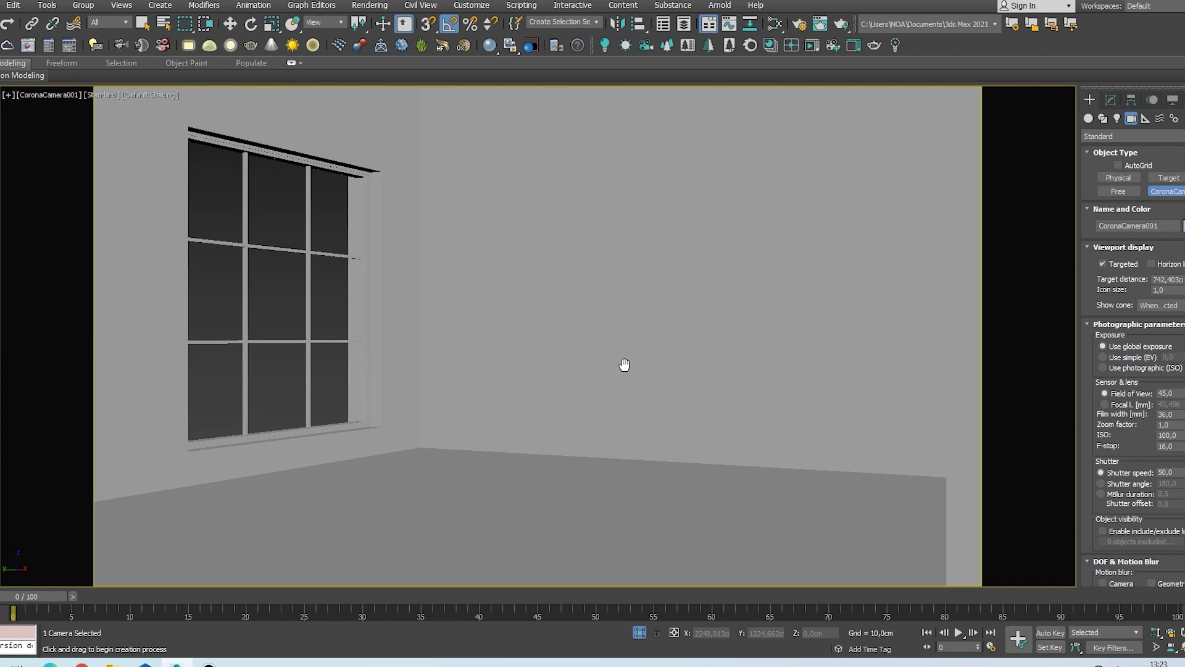
right_click(701, 200)
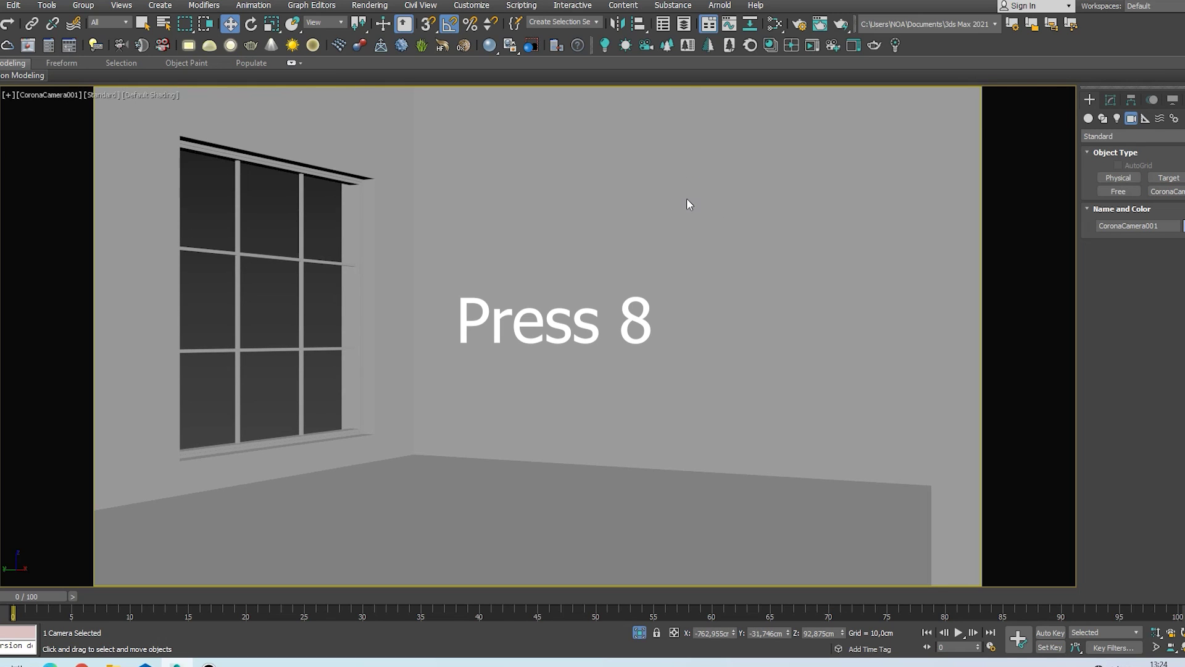
- Assign a CoronaSky map as the scene's environment map
key(8)
click(950, 157)
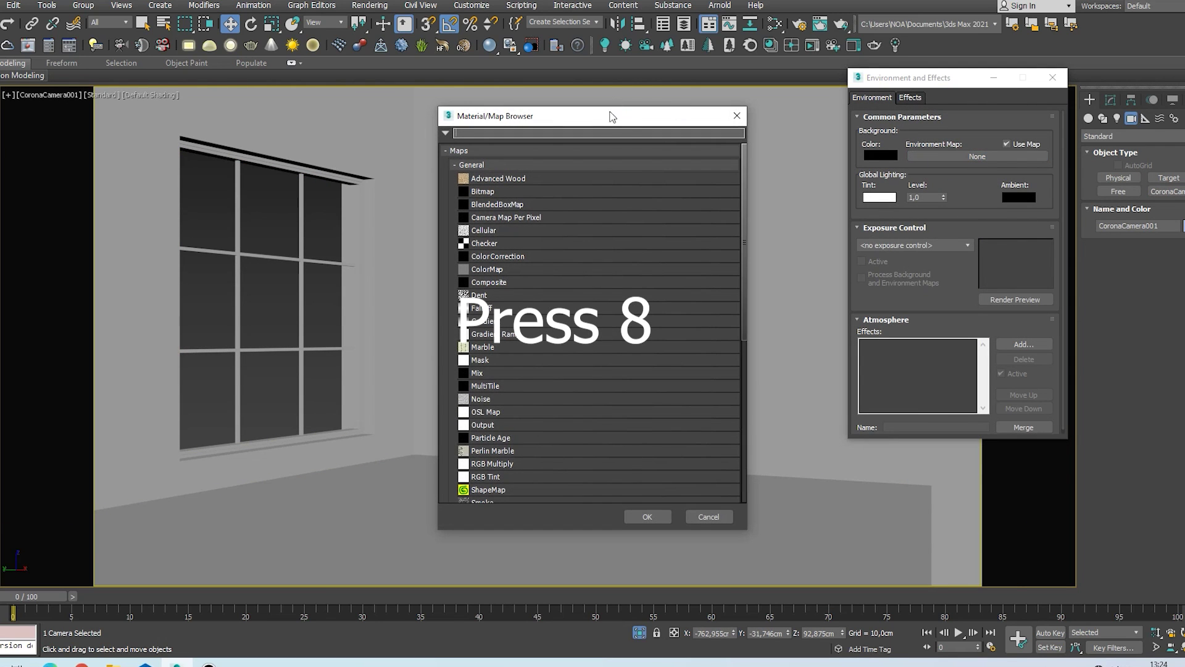
text(coronas)
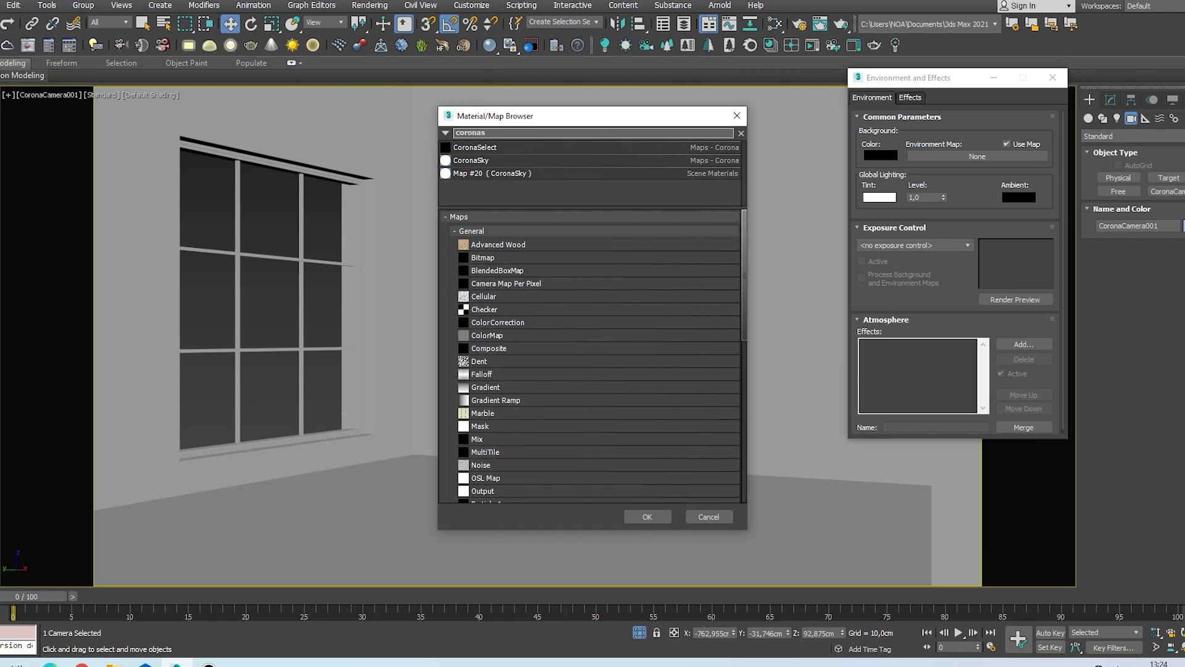
double_click(491, 161)
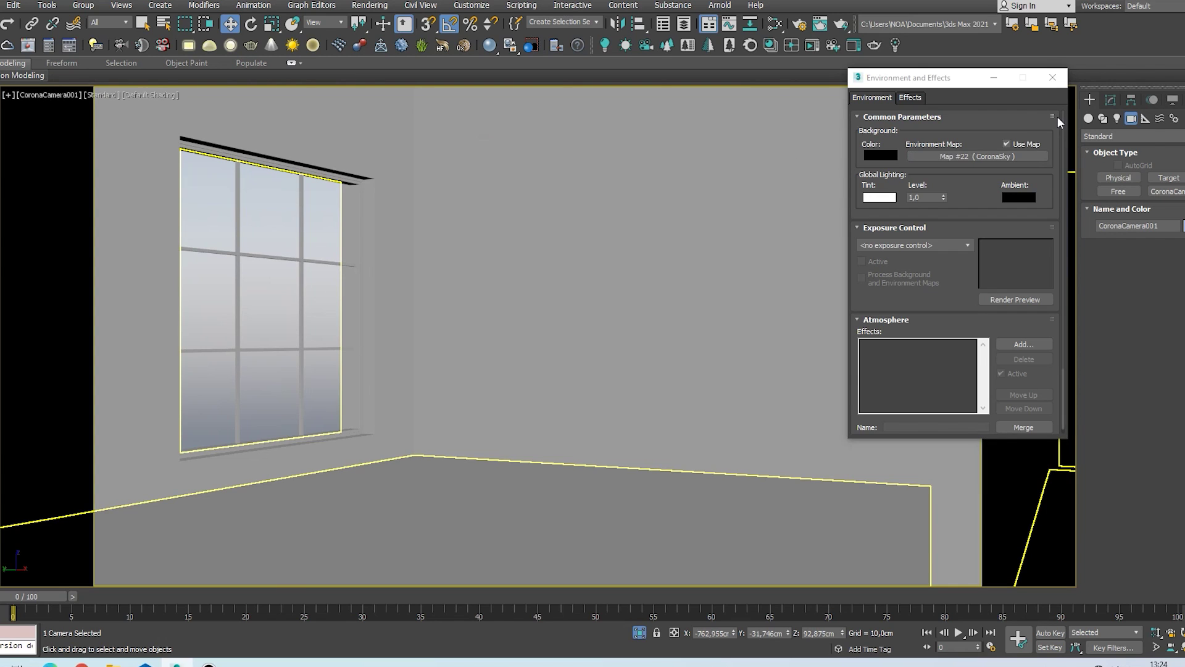
click(1053, 77)
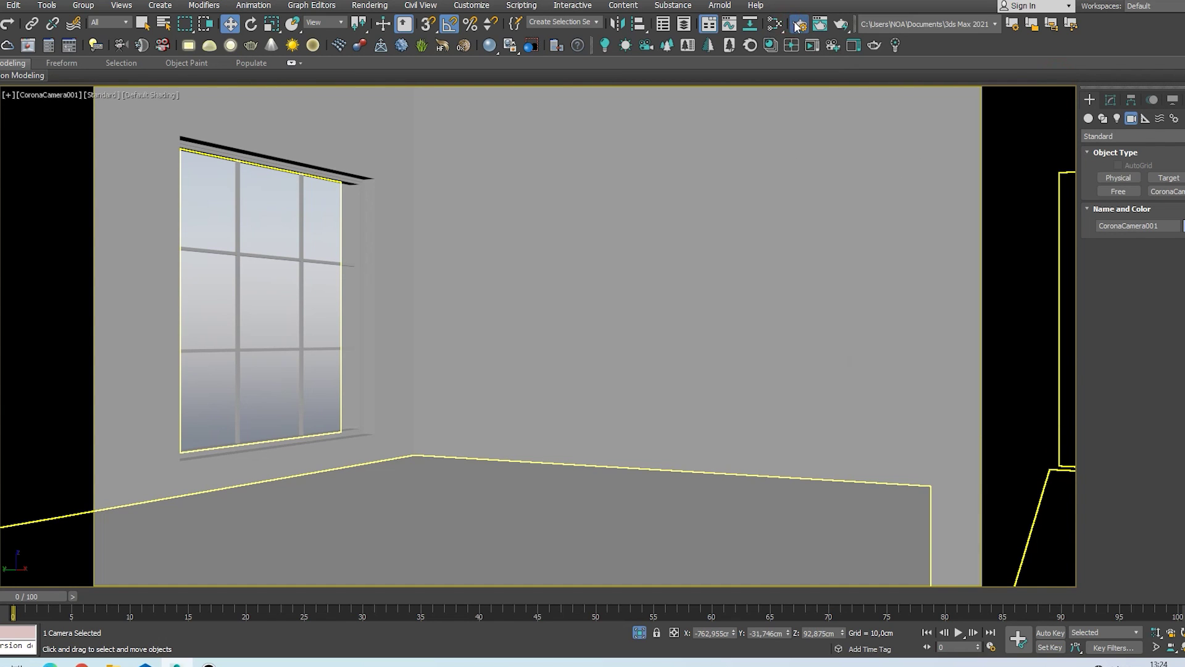
- Run an interactive Corona render of the camera view to examine the sky lighting, then close the frame buffer
click(798, 24)
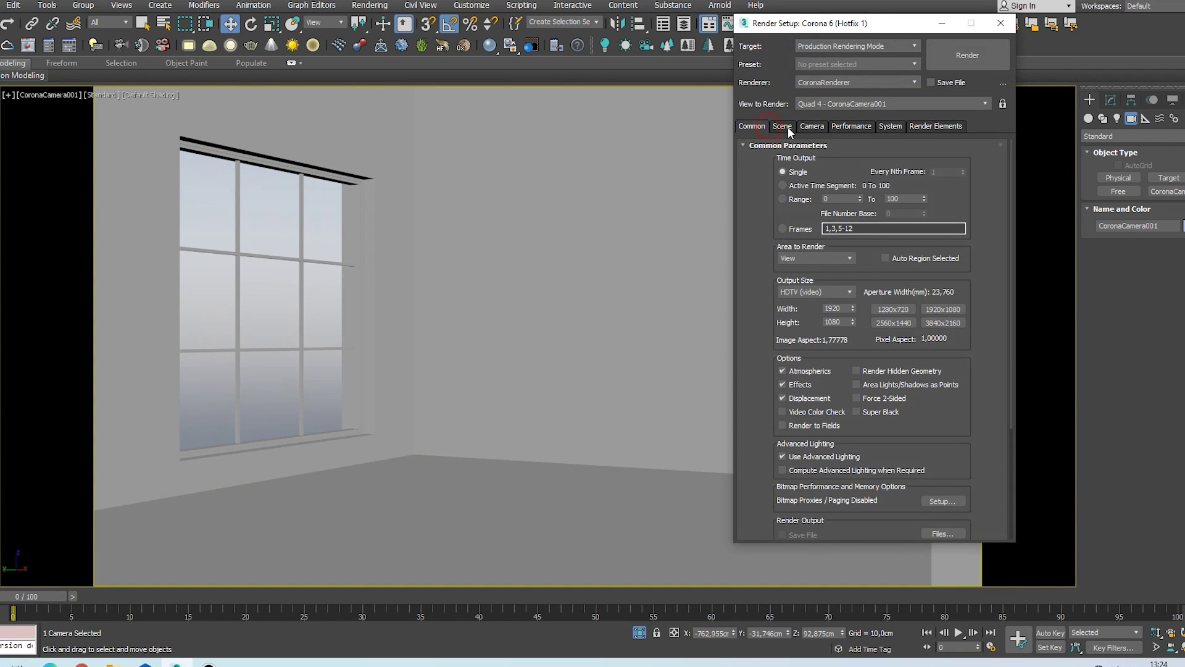
click(787, 127)
click(936, 163)
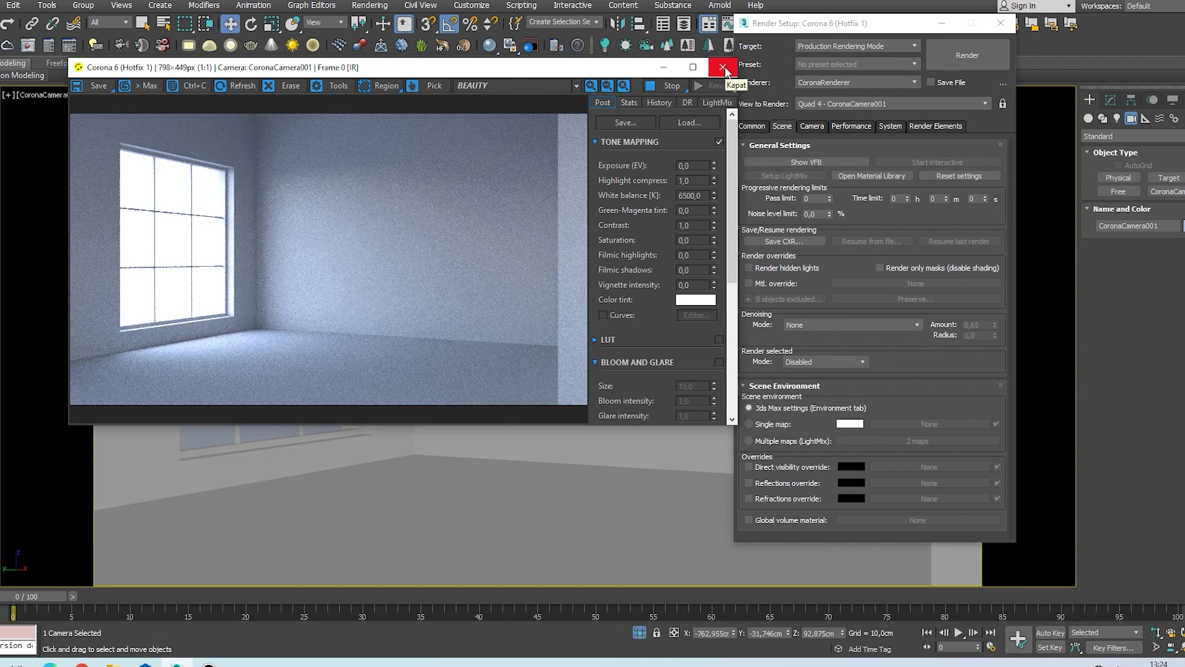
click(723, 68)
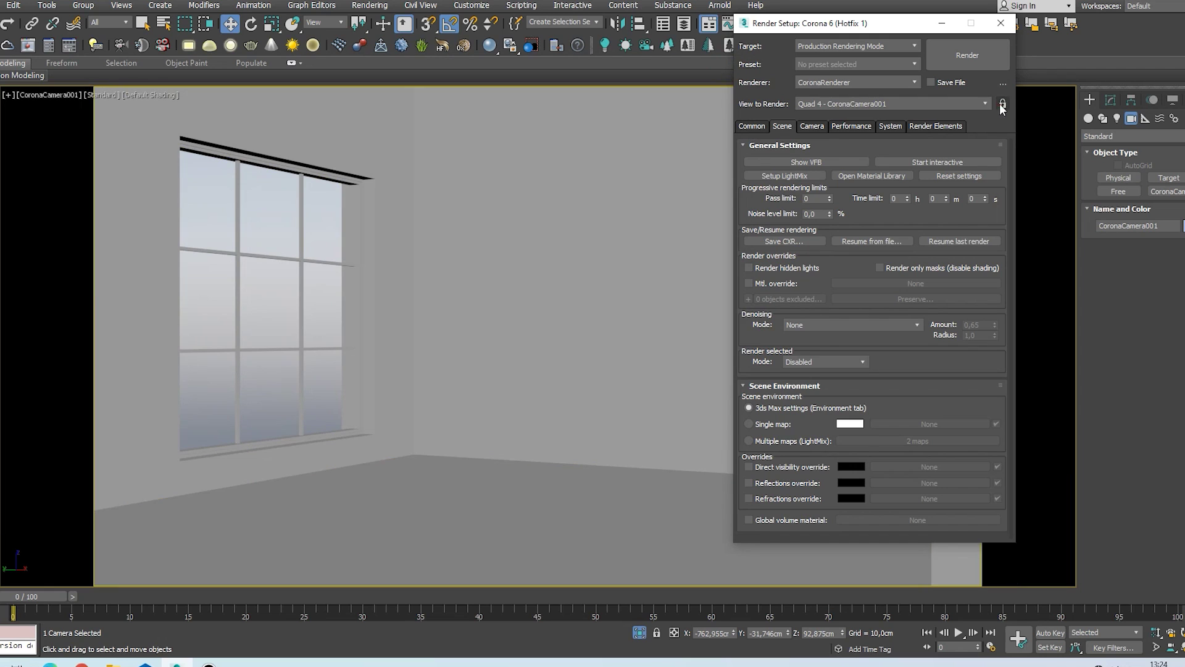
- Lock rendering to CoronaCamera001, restore the four-viewport layout and switch one viewport to the top view
key(alt+w)
scroll(347, 384, down, 3)
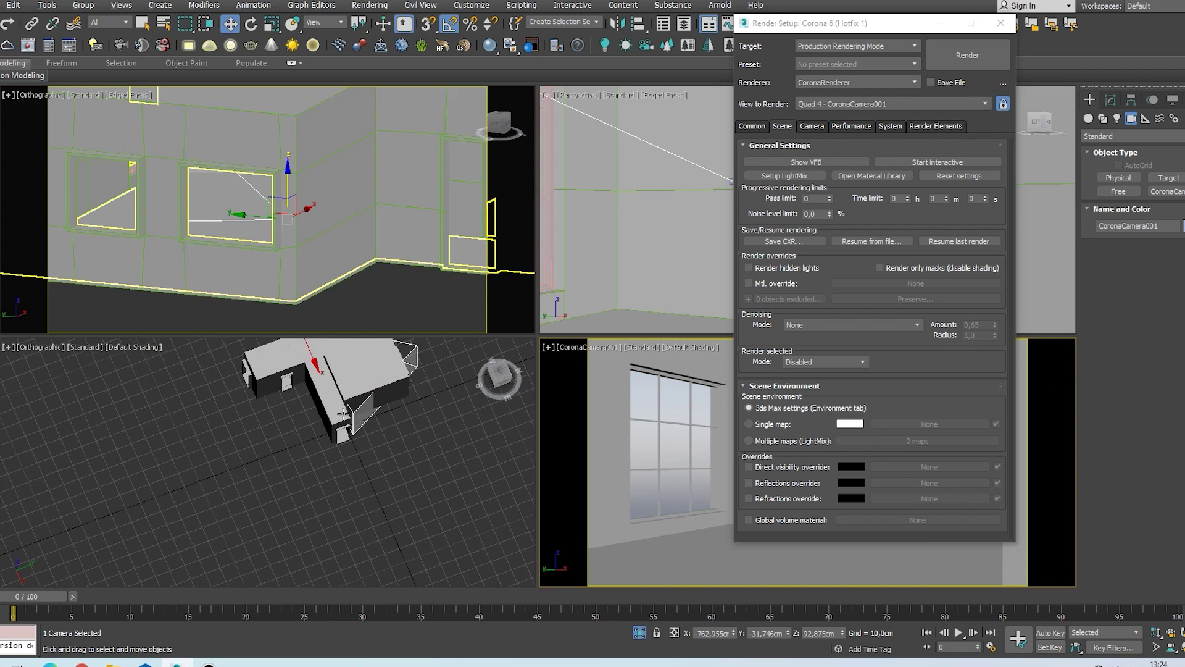
key(t)
scroll(346, 420, down, 3)
scroll(345, 419, up, 3)
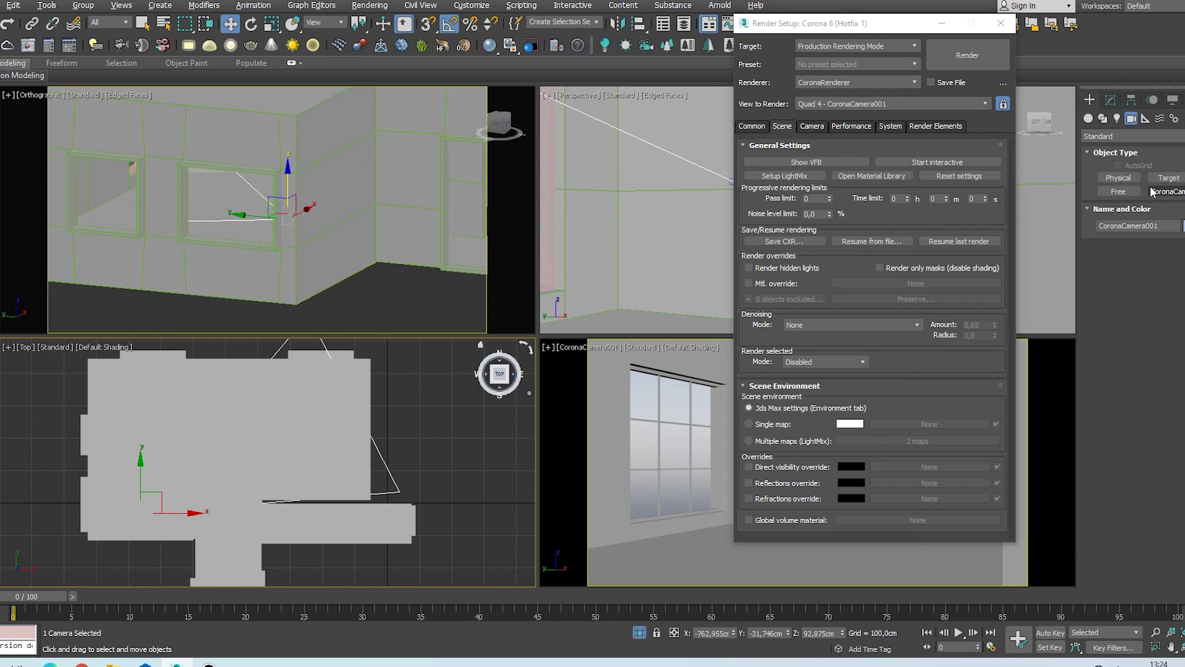
- Create a targeted Corona sun in the wireframe top view, from beyond the windowed wall toward the inside of the room
click(1117, 118)
click(1167, 177)
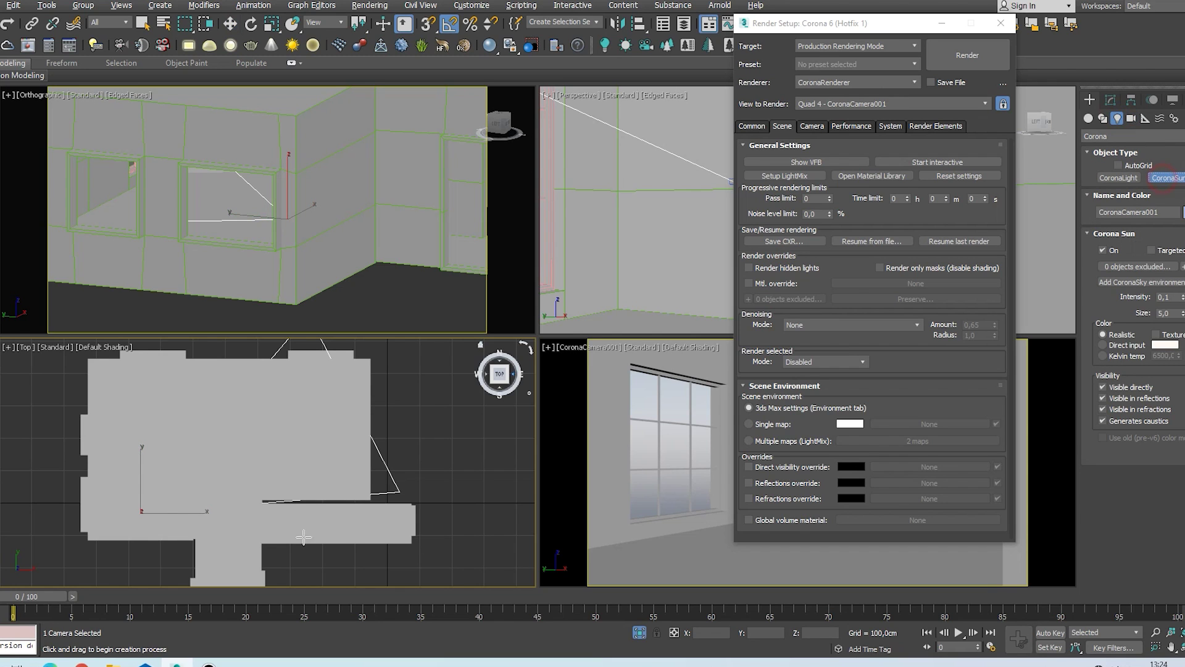
scroll(303, 547, down, 3)
key(F3)
scroll(284, 362, down, 4)
drag(284, 362, 377, 504)
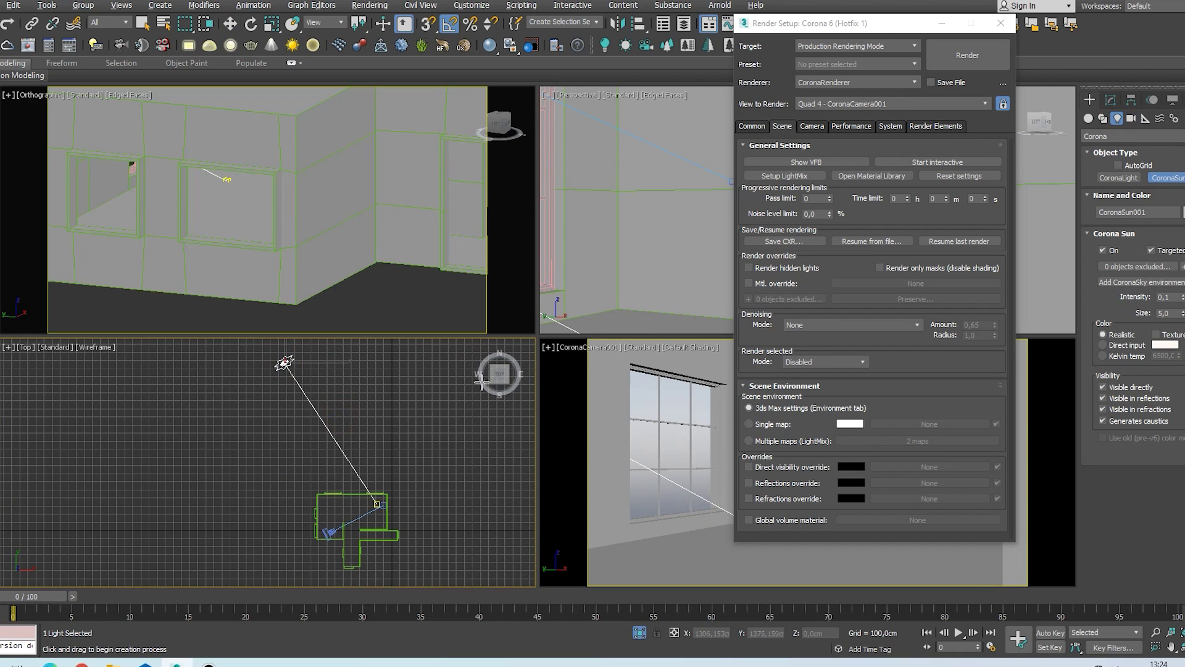
- Start an interactive render of the camera view and set the tone mapping exposure to -1
key(c)
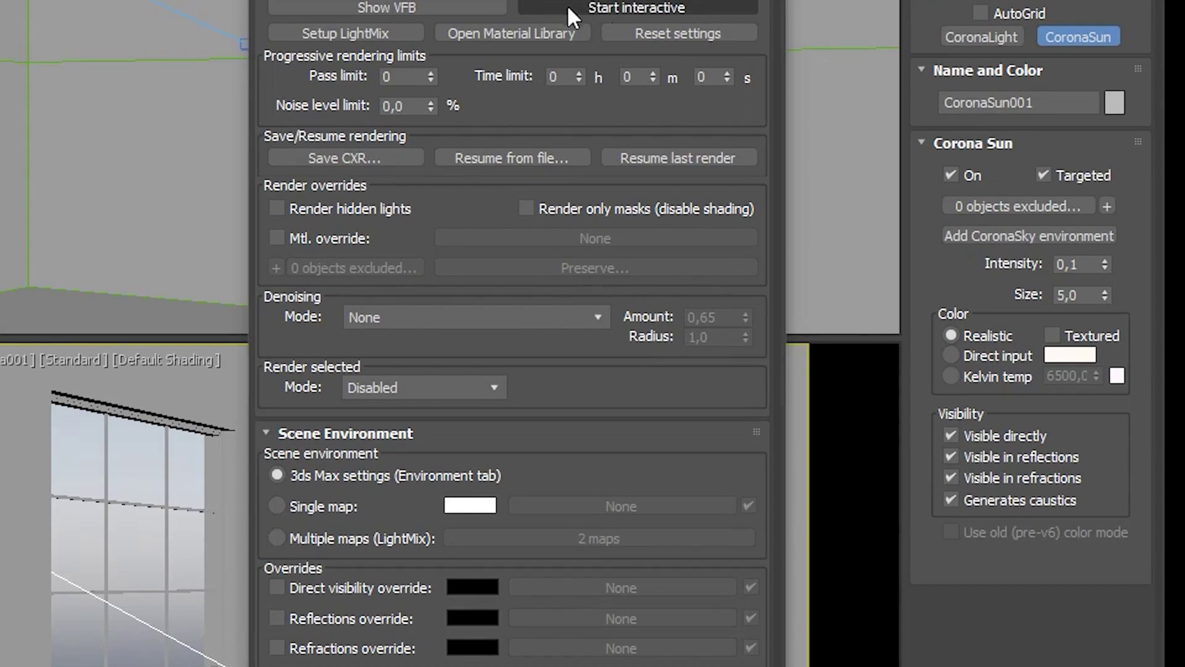
click(914, 163)
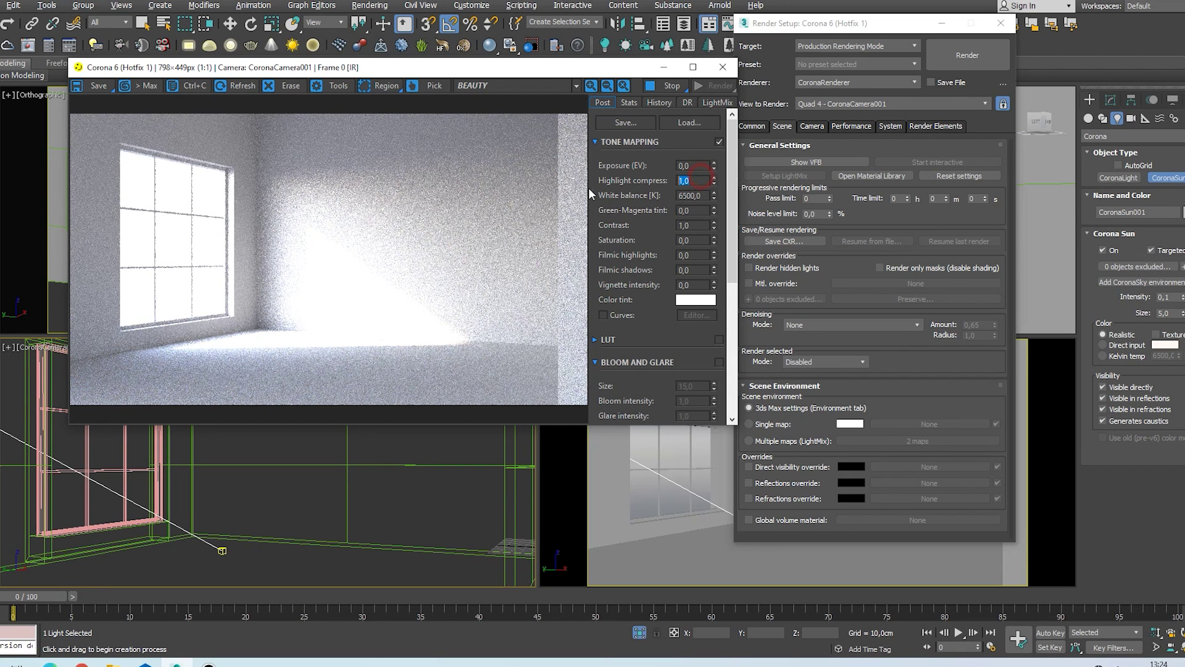
text(-1)
key(Return)
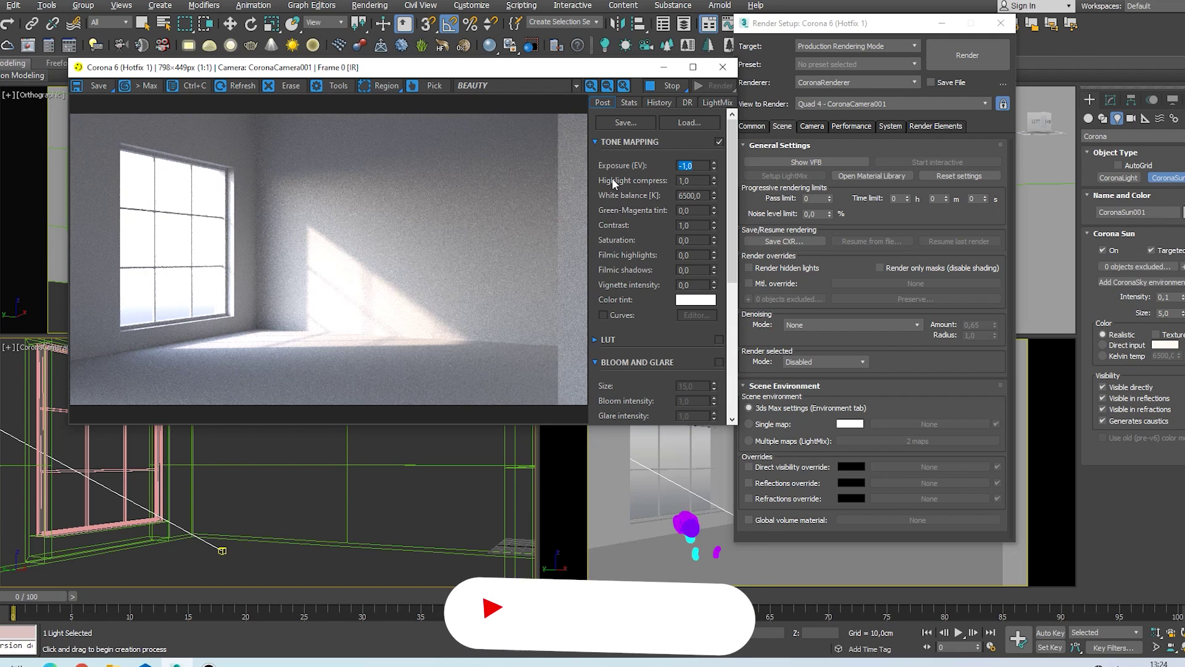
- Set the highlight compression to 3, then close the frame buffer and the render setup
double_click(682, 179)
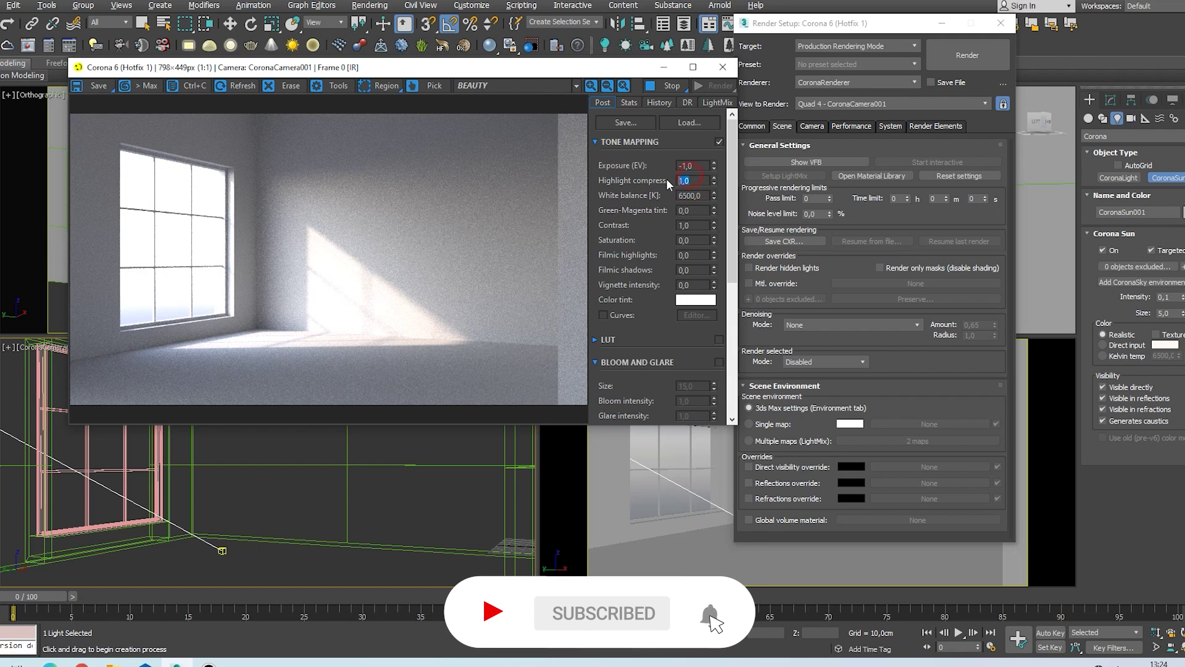
text(3)
key(Return)
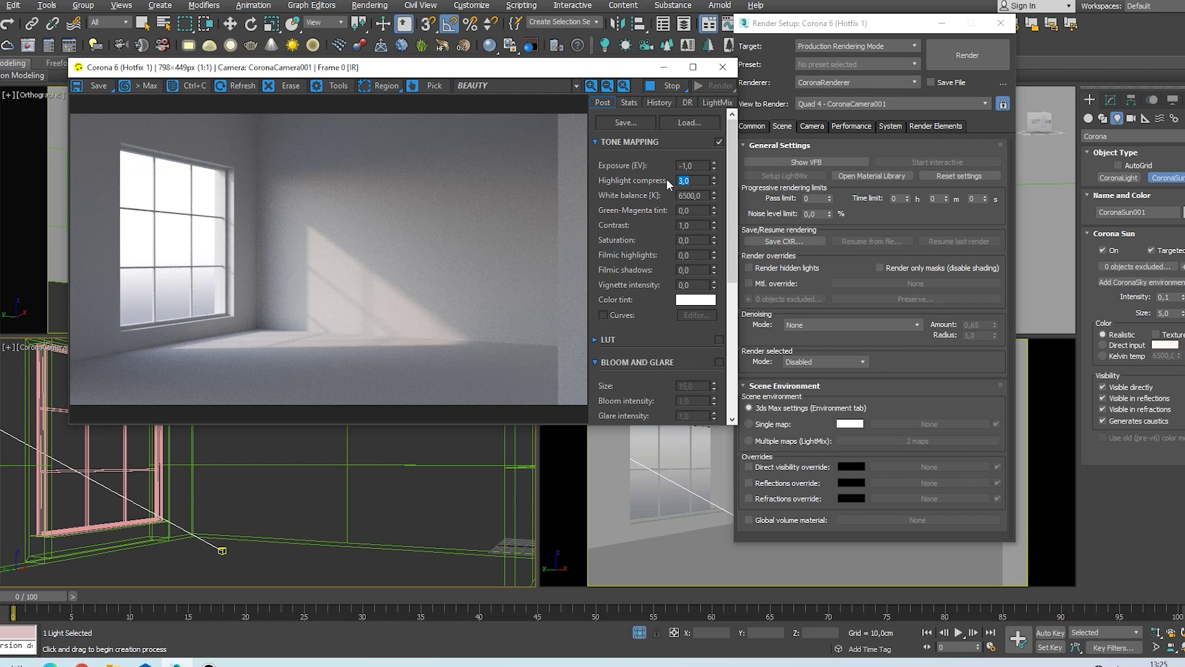
click(722, 66)
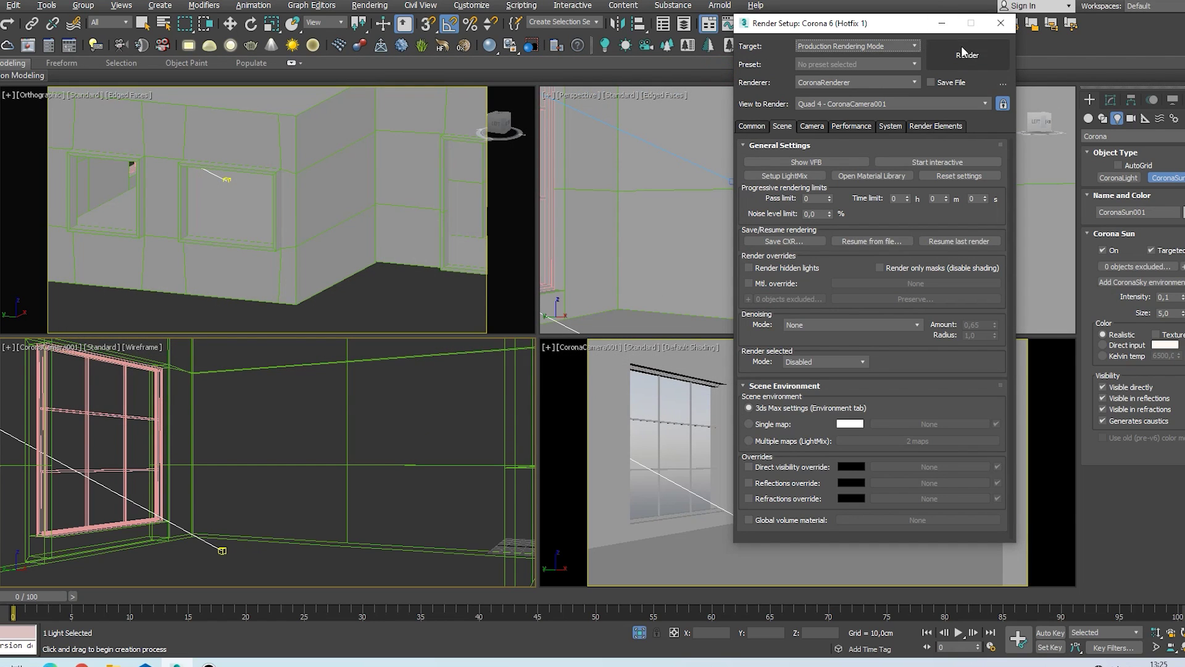
click(1001, 23)
- Select the floor and show the Flooring category of the Corona Material Library
key(w)
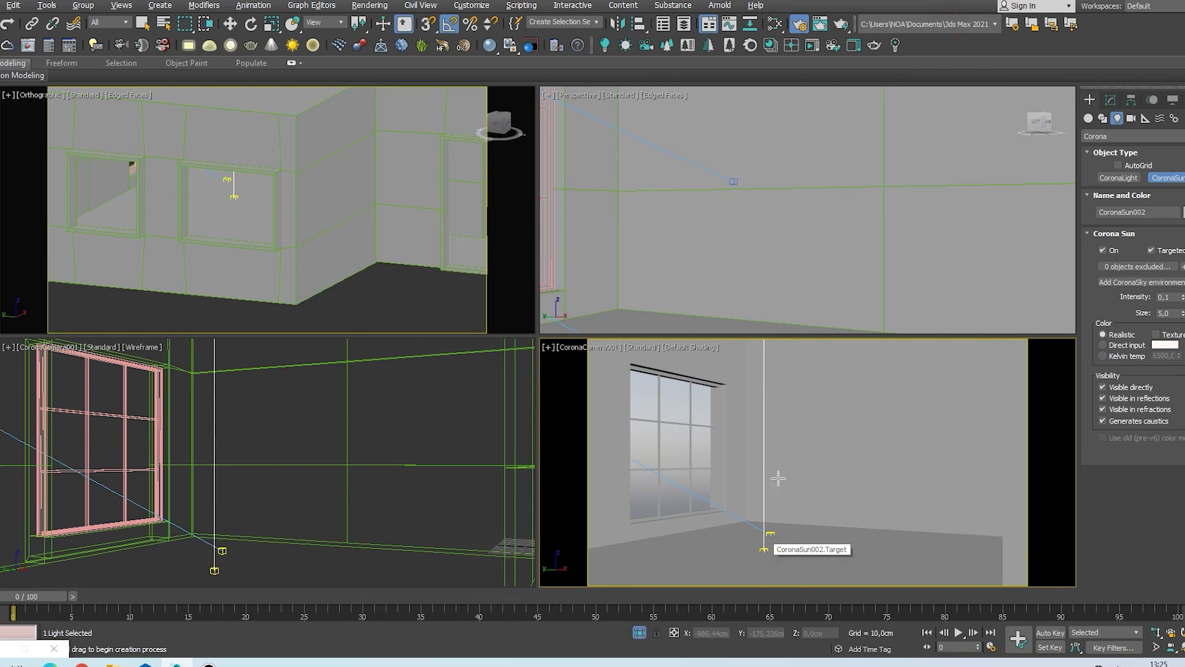
click(746, 551)
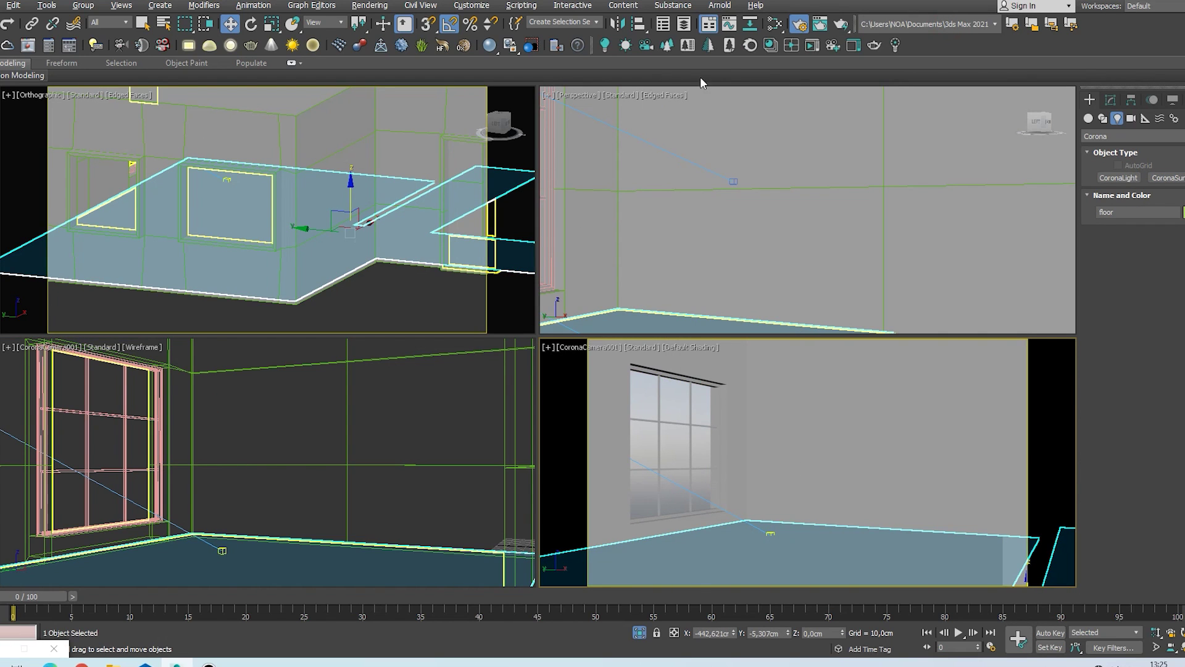
click(770, 46)
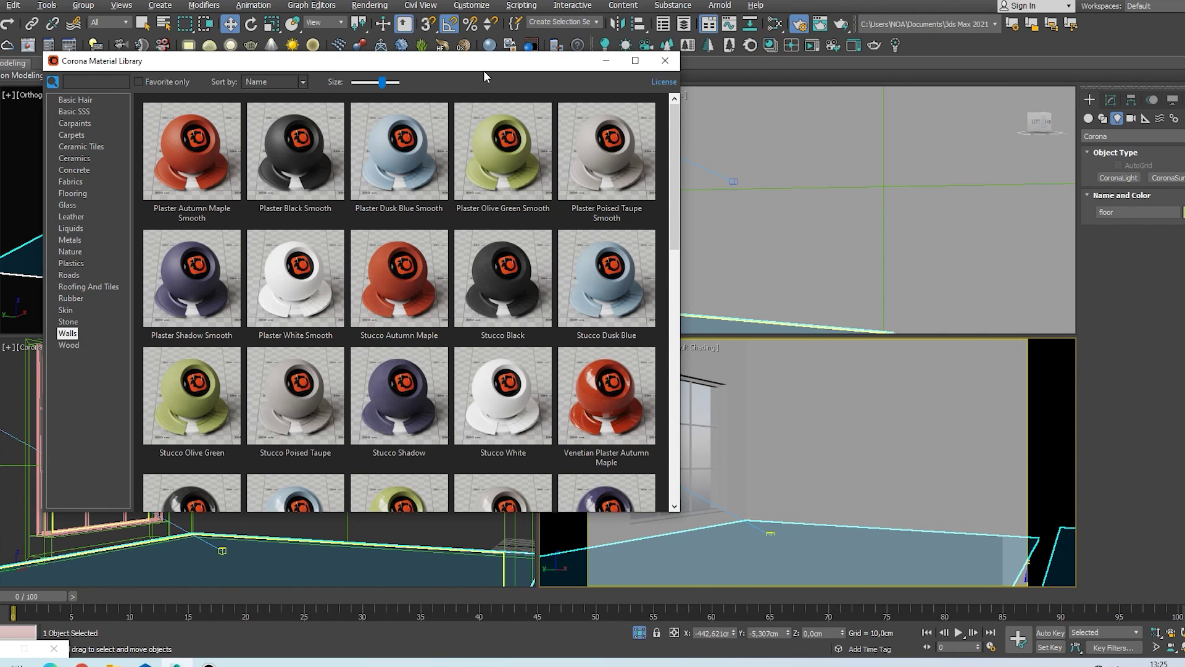
drag(484, 72, 459, 67)
click(52, 189)
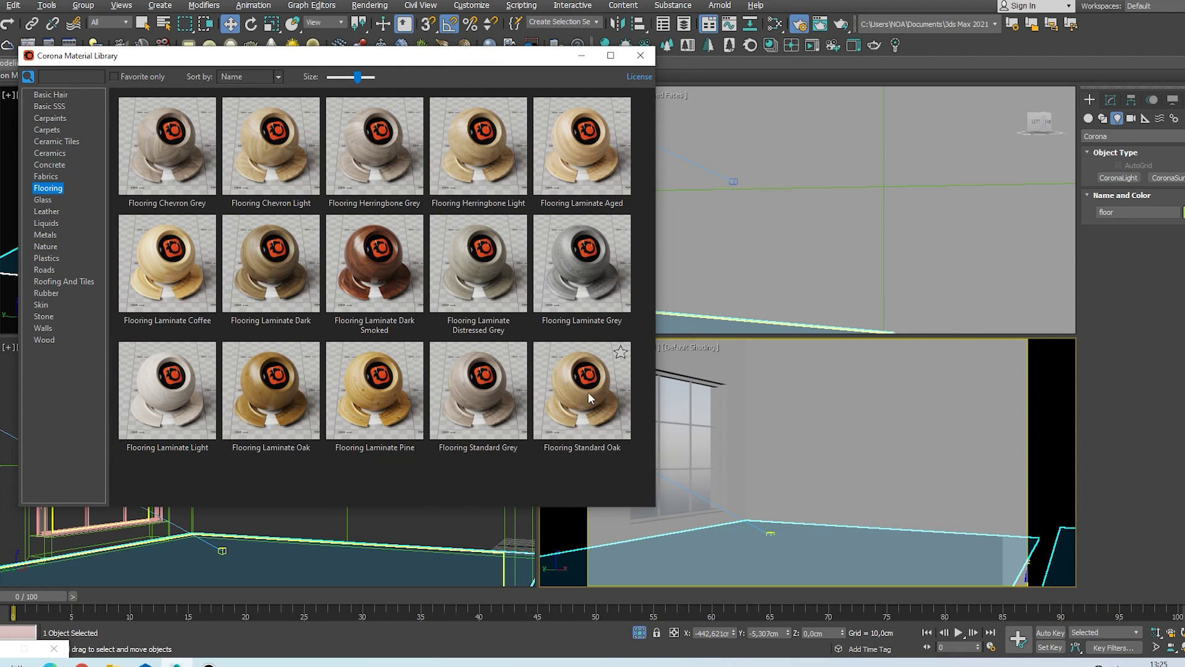
- Add Flooring Standard Oak to the Slate Material Editor and apply it to the floor
key(m)
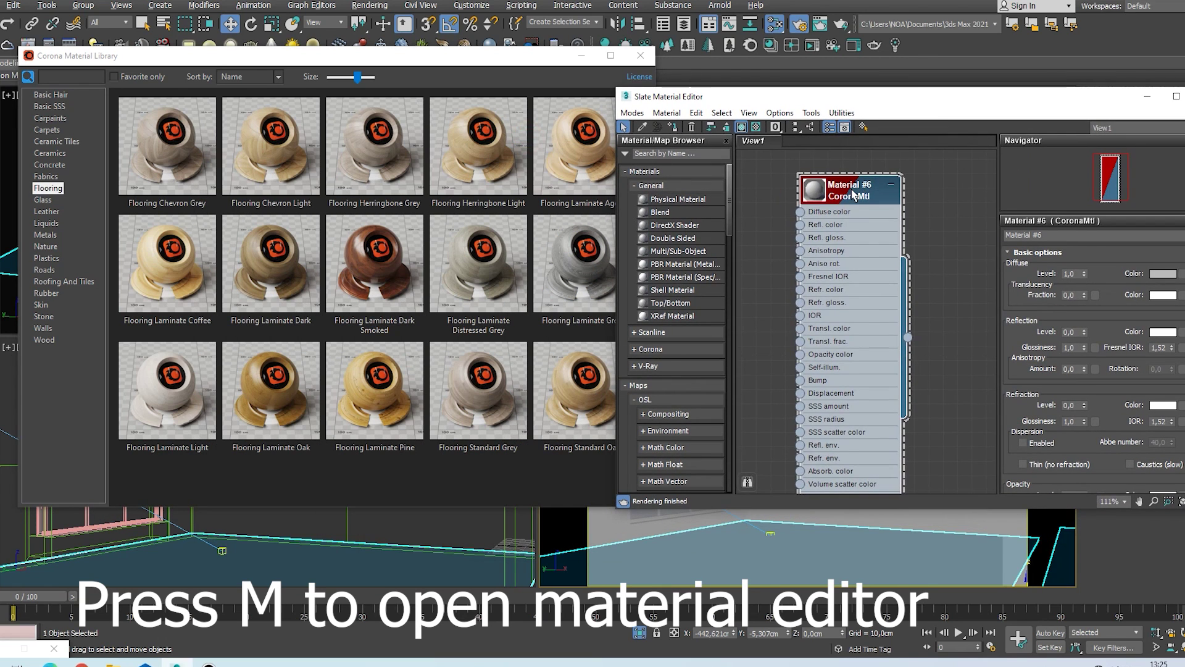
middle_drag(843, 212, 951, 418)
scroll(773, 410, down, 1)
drag(574, 389, 865, 245)
click(770, 562)
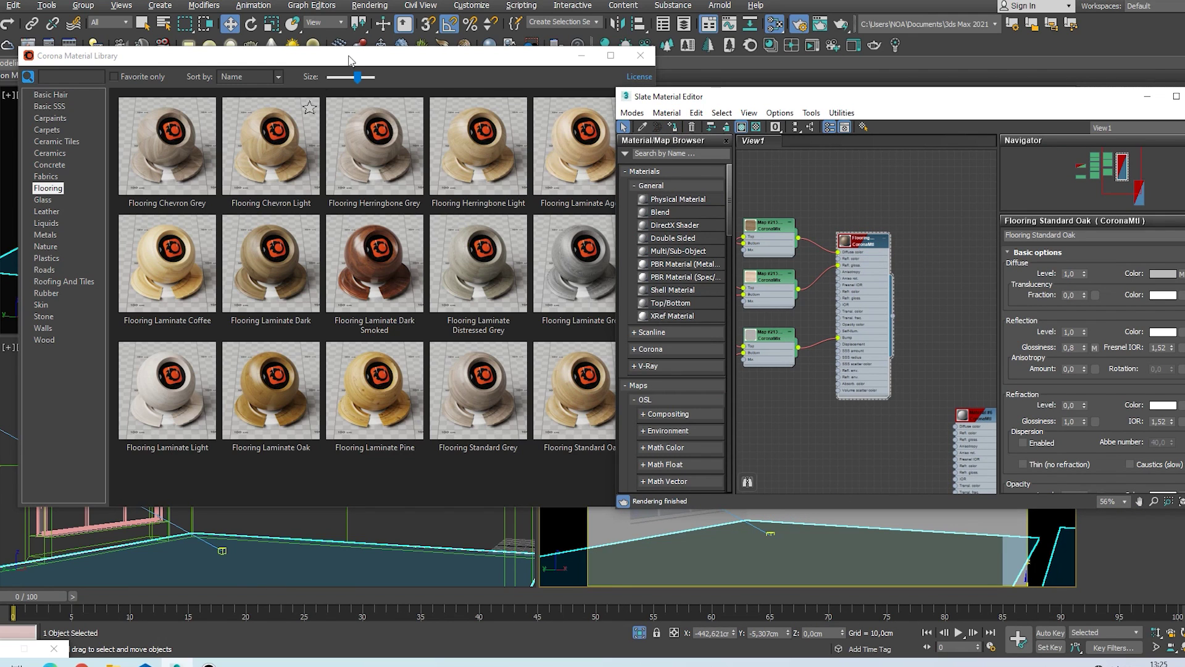
- Add Plaster Poised Taupe Smooth from the library's Walls category and assign it to the room's walls
drag(389, 56, 324, 67)
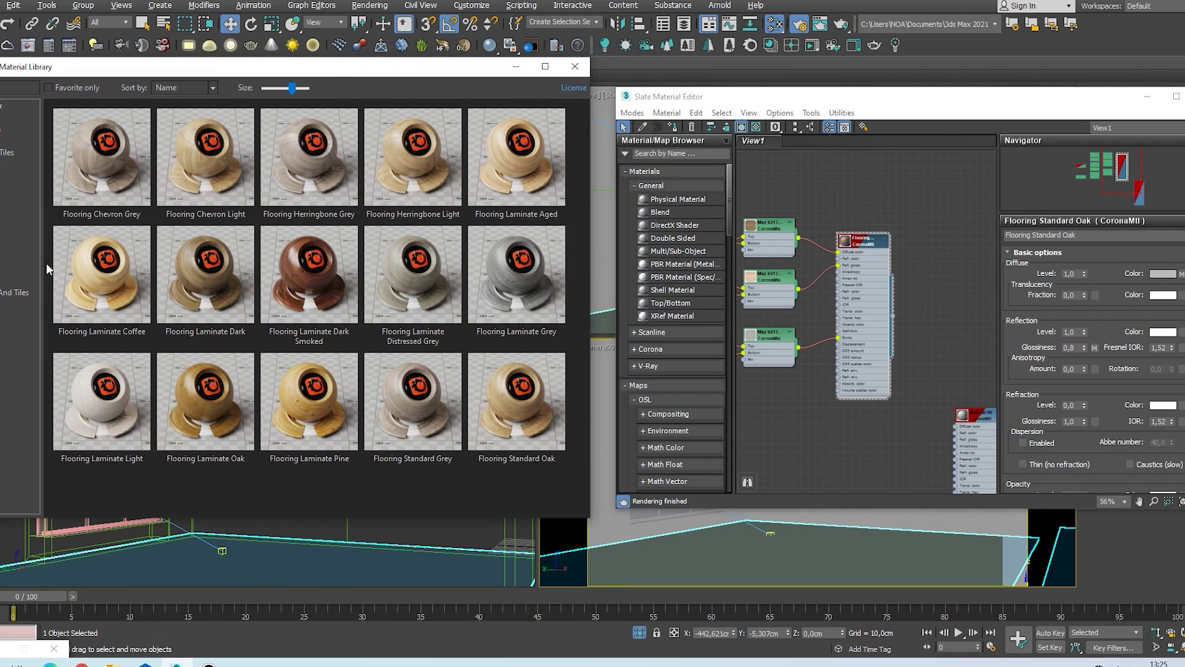
drag(101, 70, 140, 68)
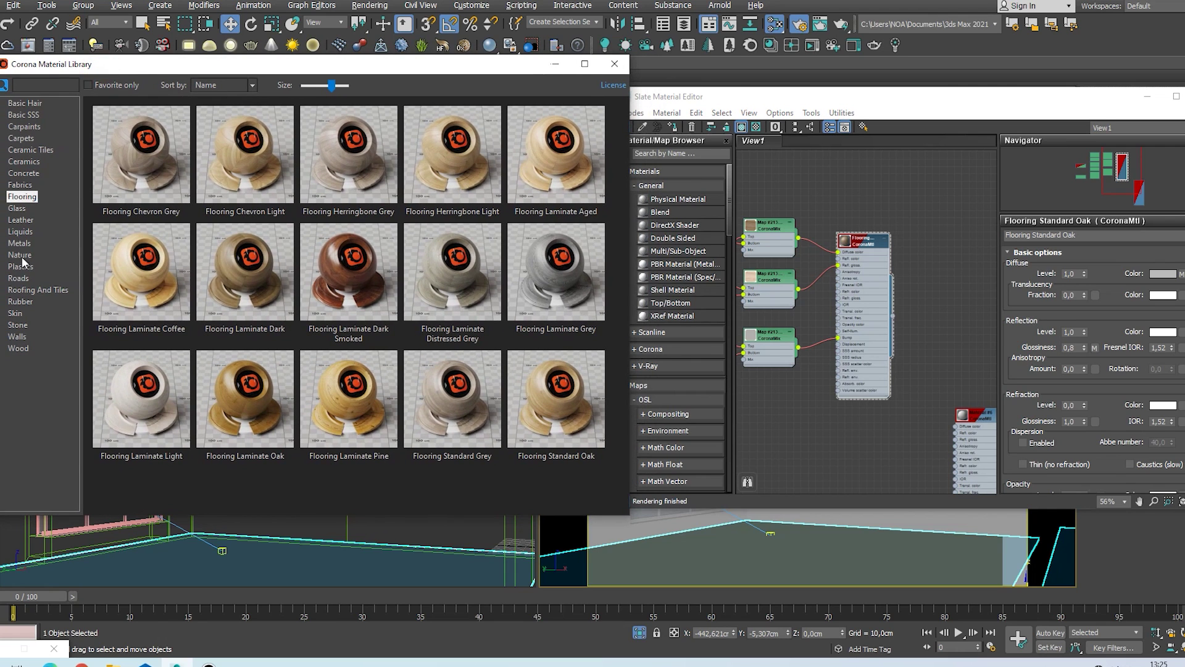
click(17, 336)
scroll(821, 356, down, 5)
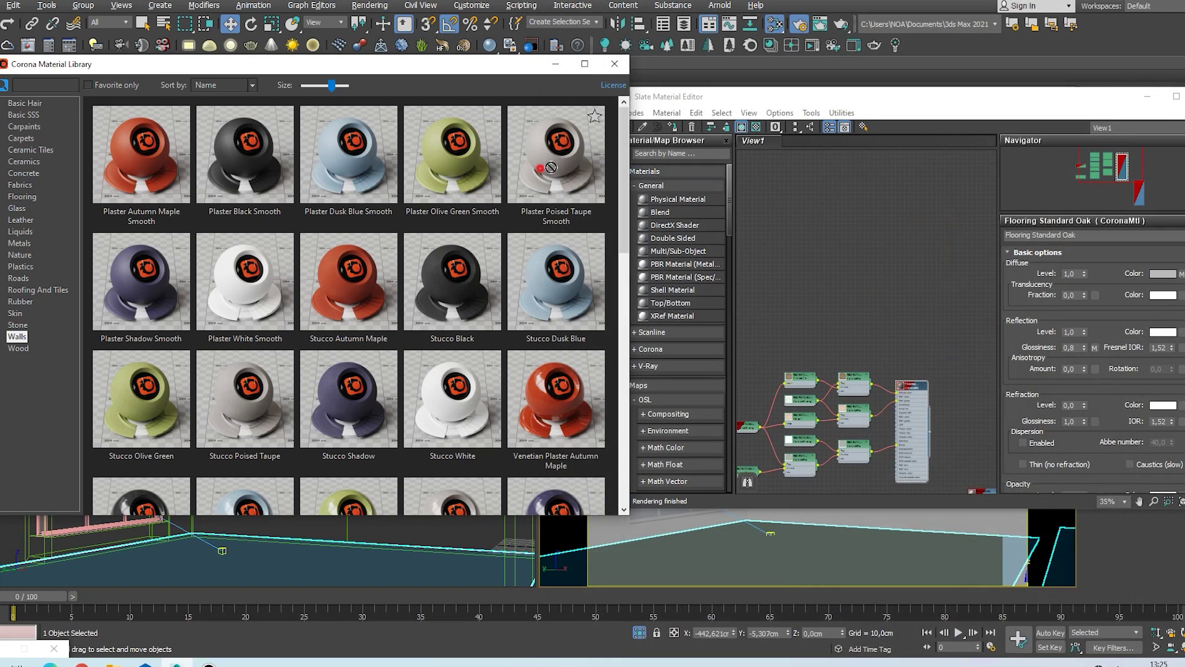
click(614, 63)
click(352, 377)
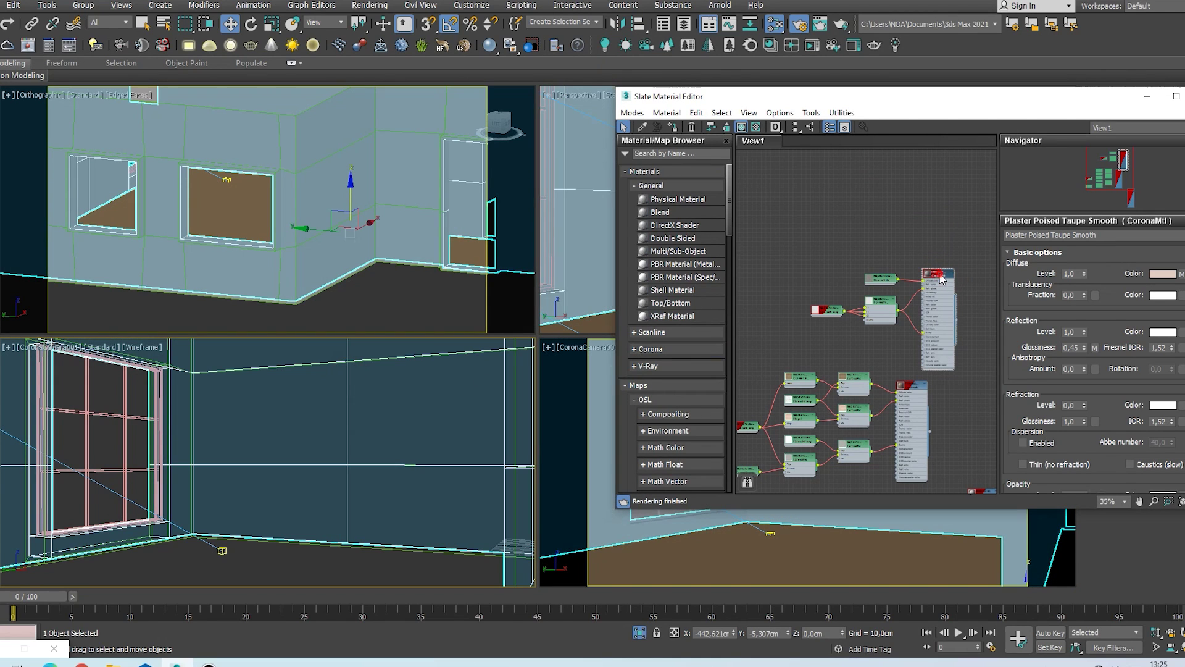
click(673, 126)
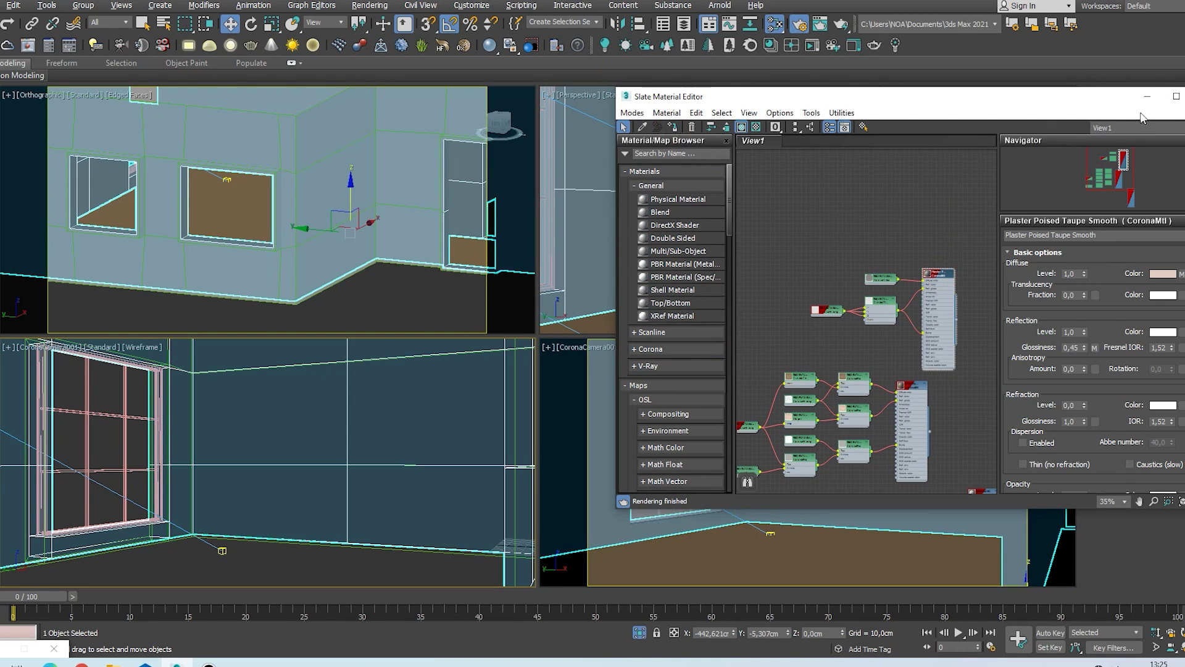
click(1184, 96)
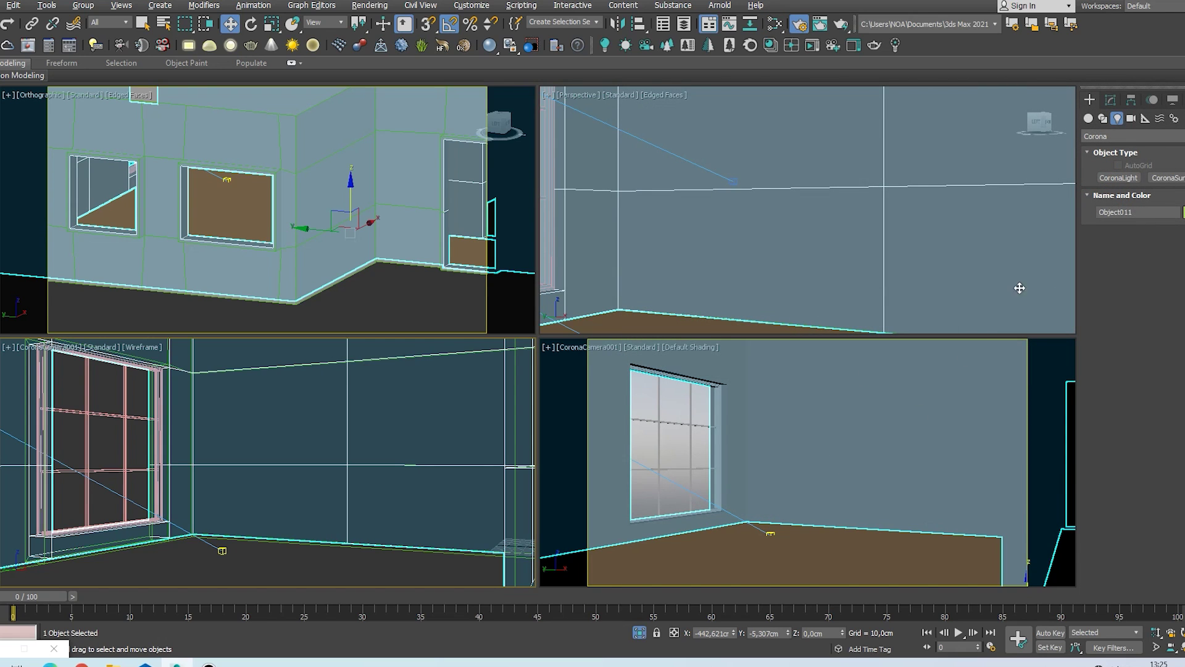
- Select the floor and start an interactive Corona render of the camera view from the render setup
click(1115, 99)
click(892, 536)
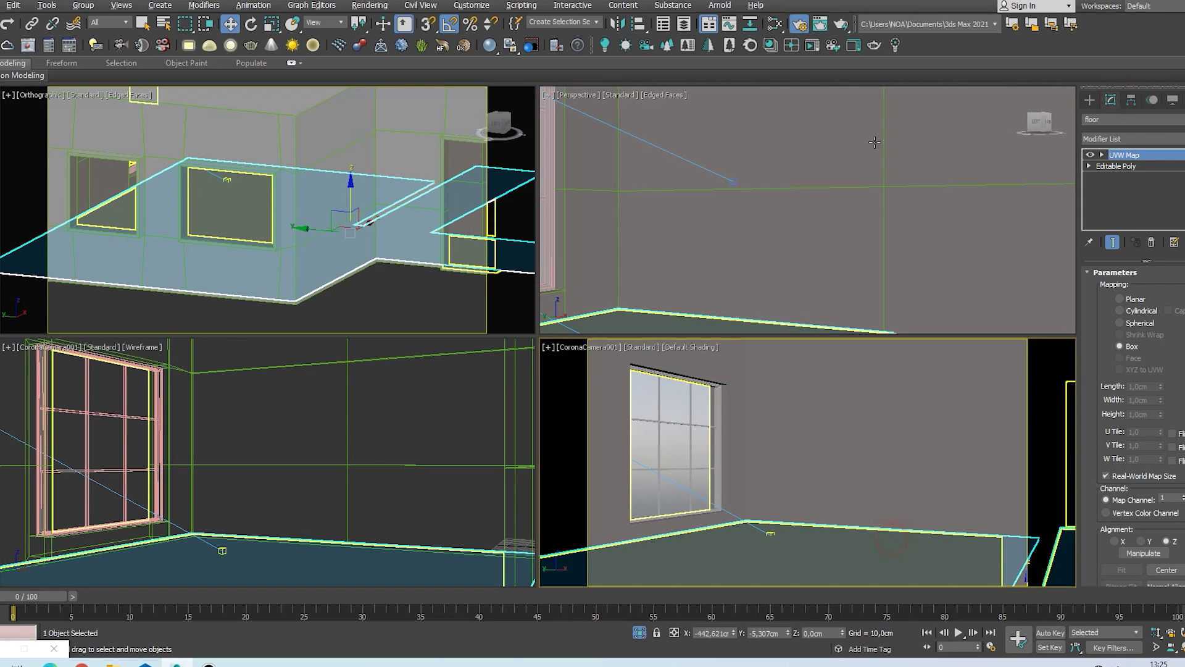
click(801, 23)
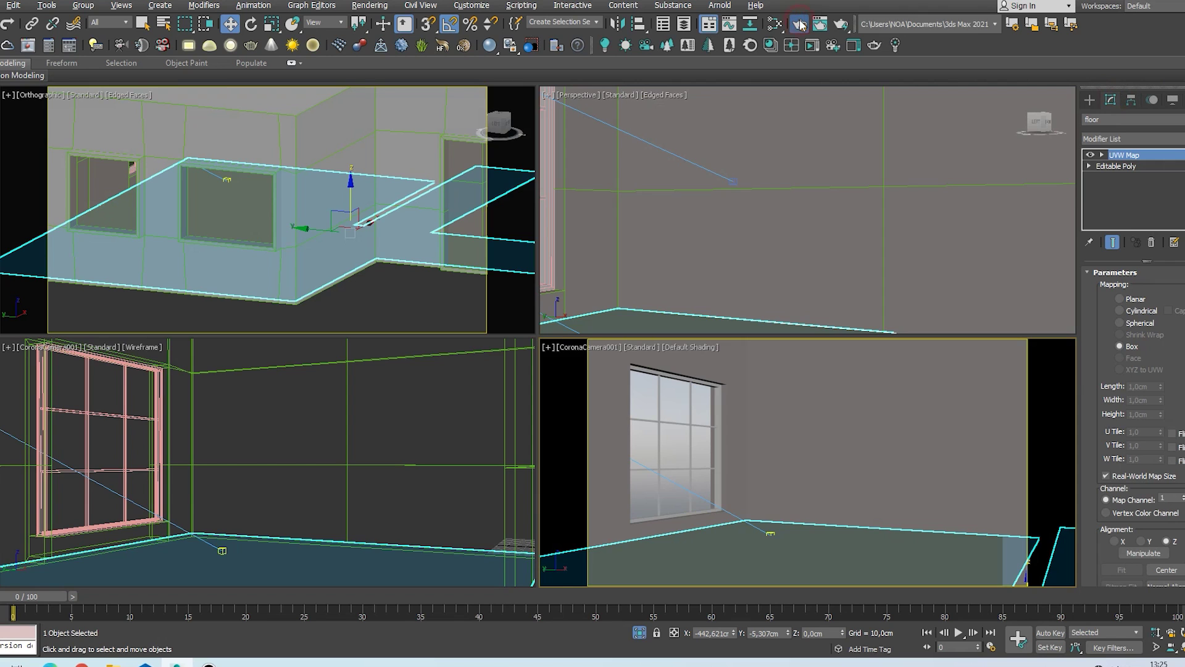
click(929, 159)
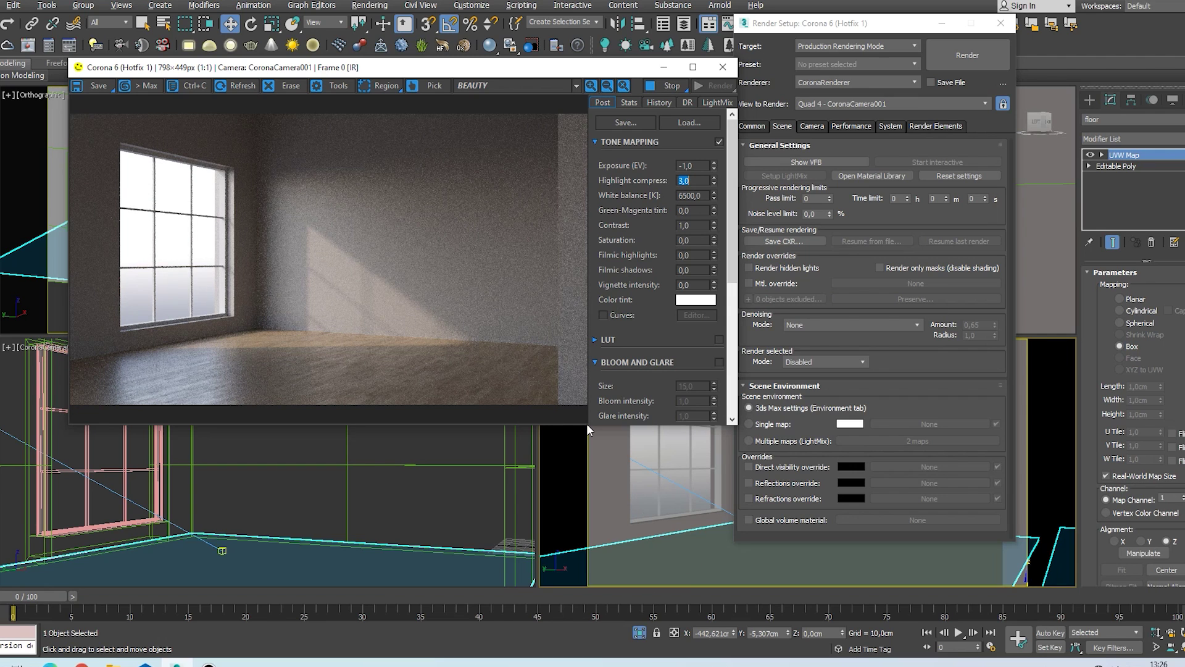
- Darken the solid color map feeding the diffuse of the Plaster Poised Taupe Smooth wall material to sRGB 102, 99, 96
key(m)
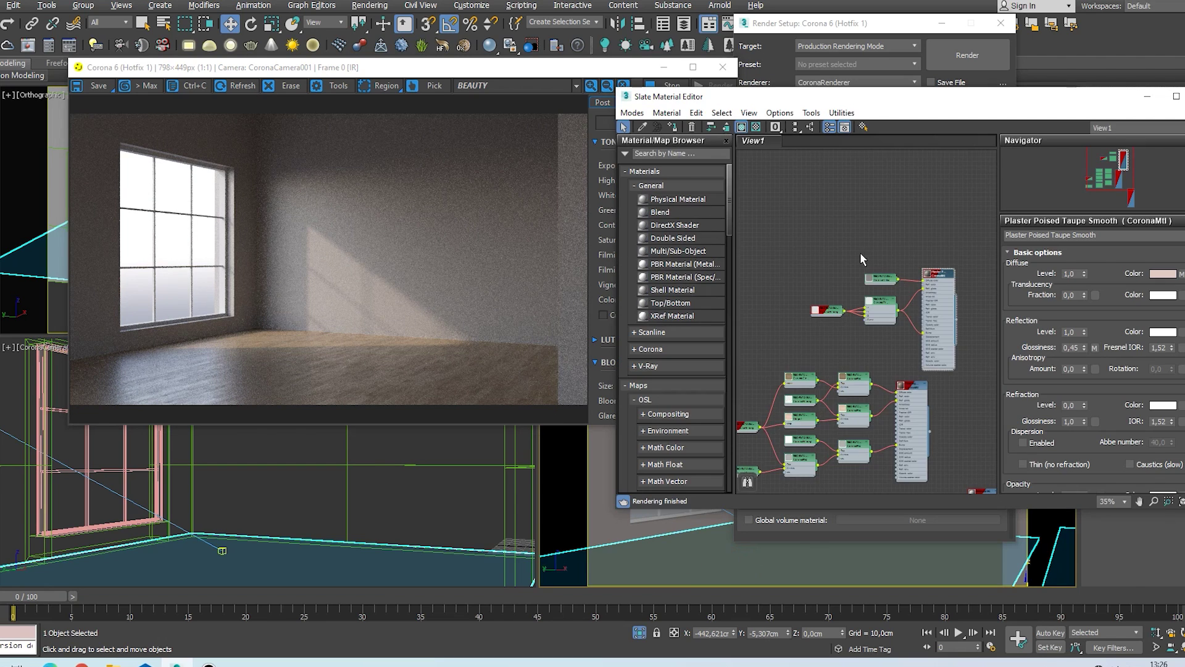
scroll(884, 266, up, 5)
click(833, 212)
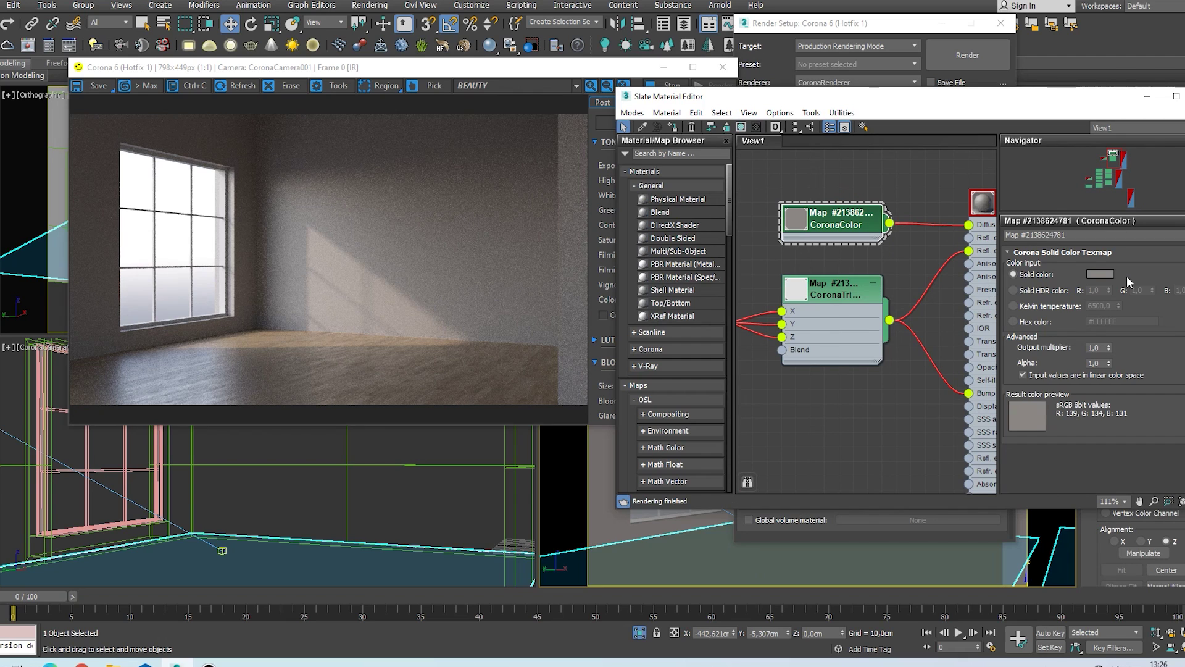
click(1107, 273)
click(391, 133)
click(450, 182)
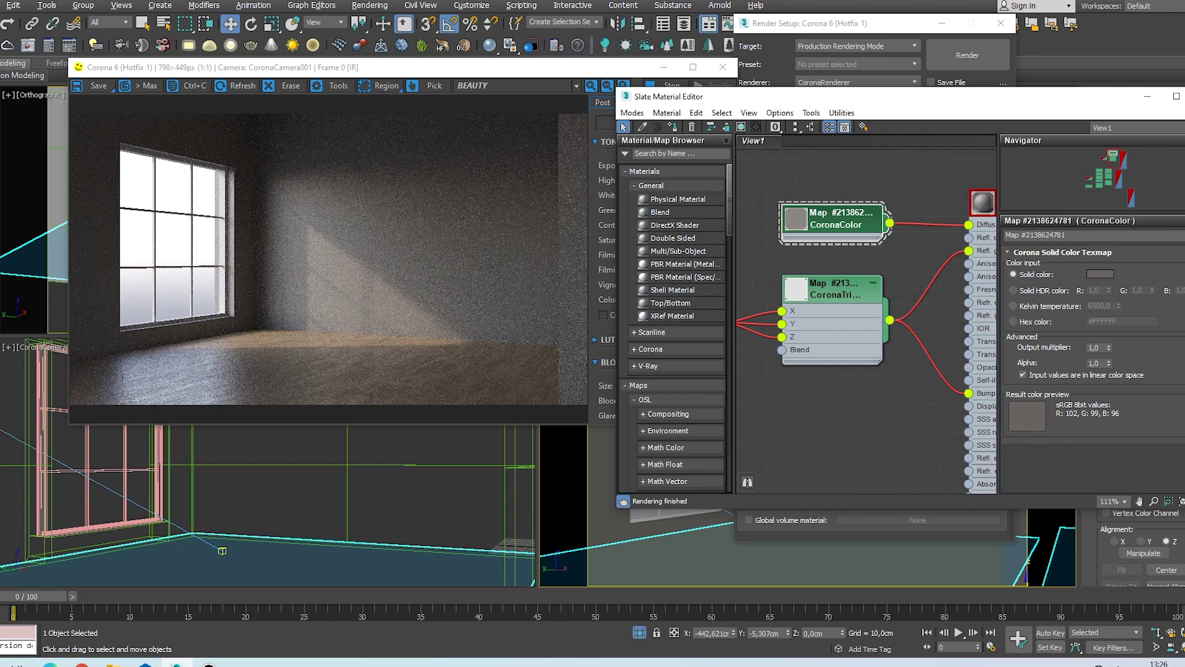
key(m)
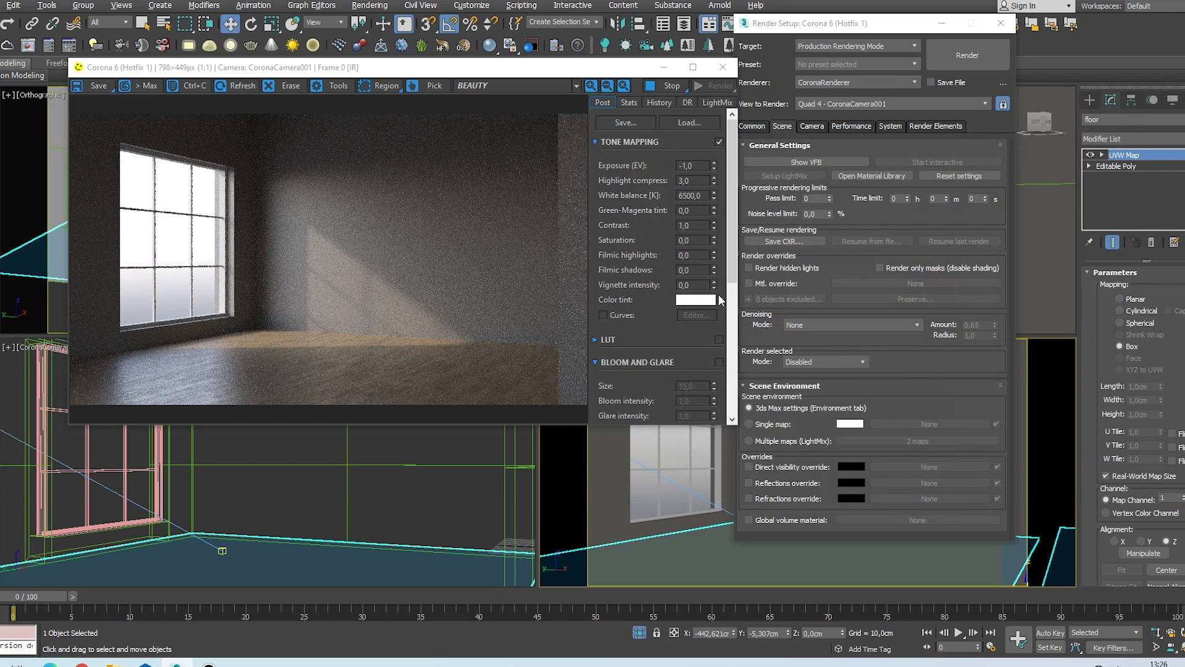
- Close the frame buffer and the render setup, and show the room in the Top view
click(721, 70)
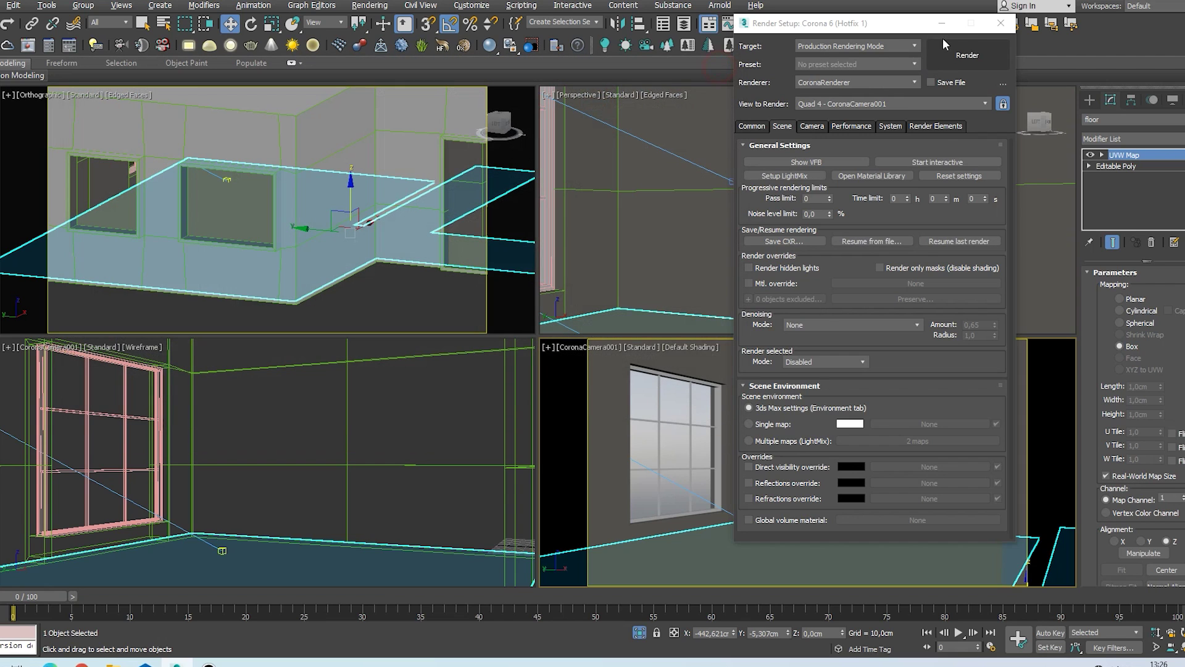
click(1001, 22)
key(t)
scroll(799, 494, down, 4)
scroll(788, 479, up, 6)
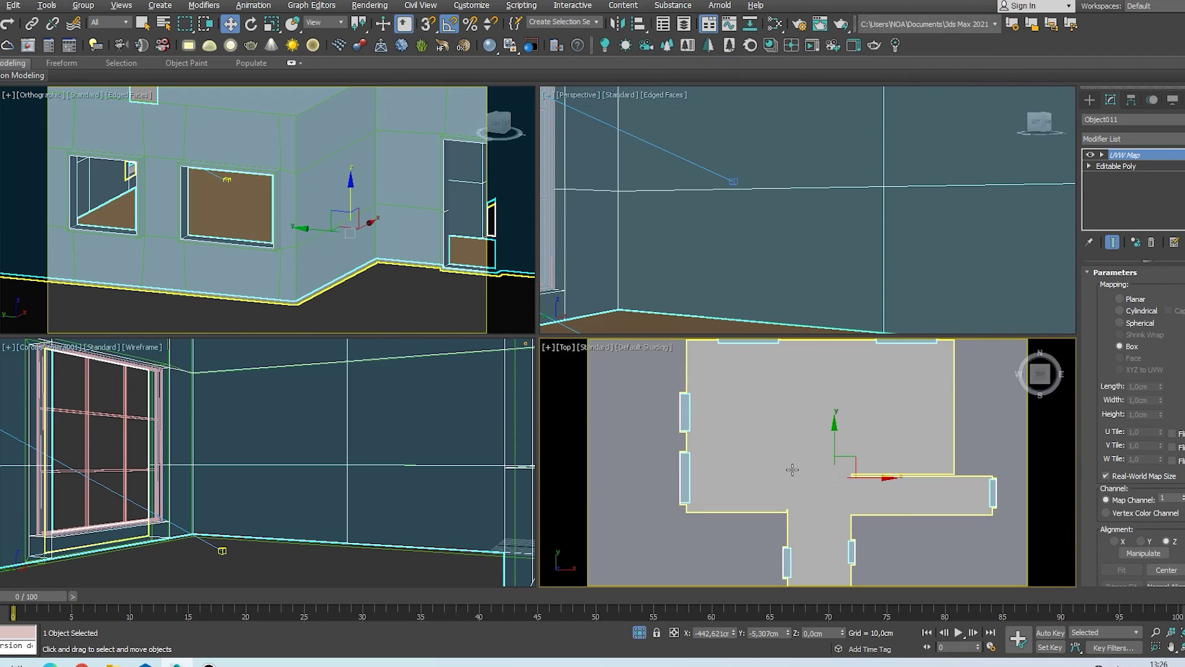
scroll(785, 476, down, 2)
middle_drag(786, 476, 729, 459)
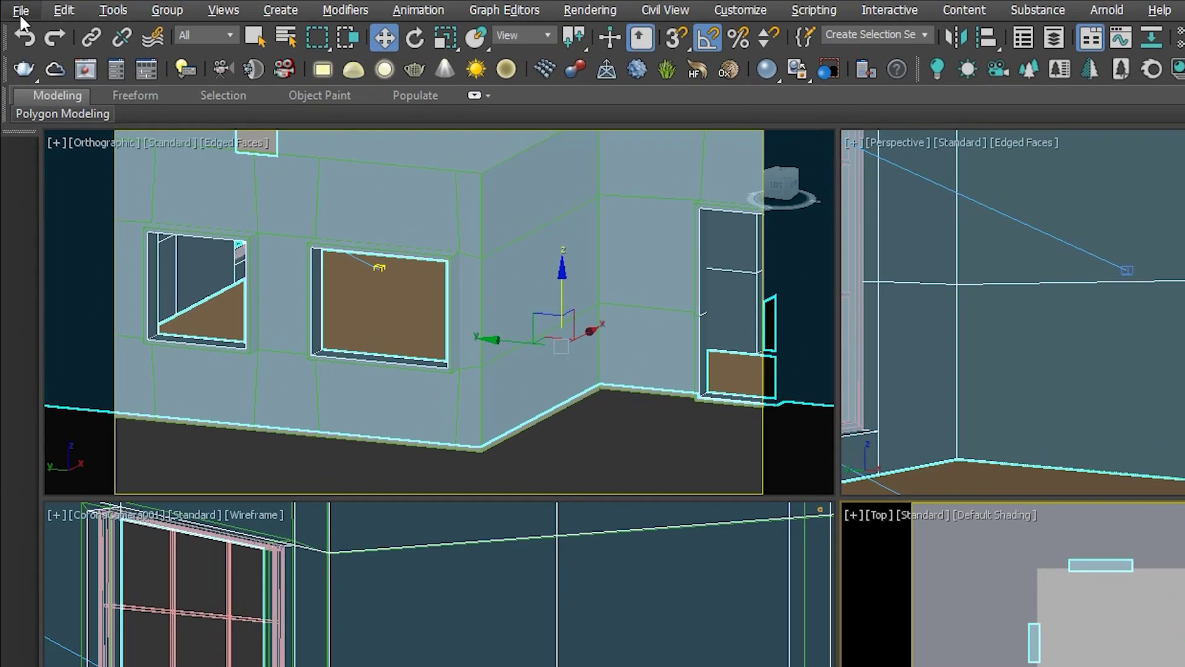
- Merge Group022 from the file Sofa Set - corona2014 into the scene and dismiss the Scene Converter
click(0, 5)
mouse_move(92, 270)
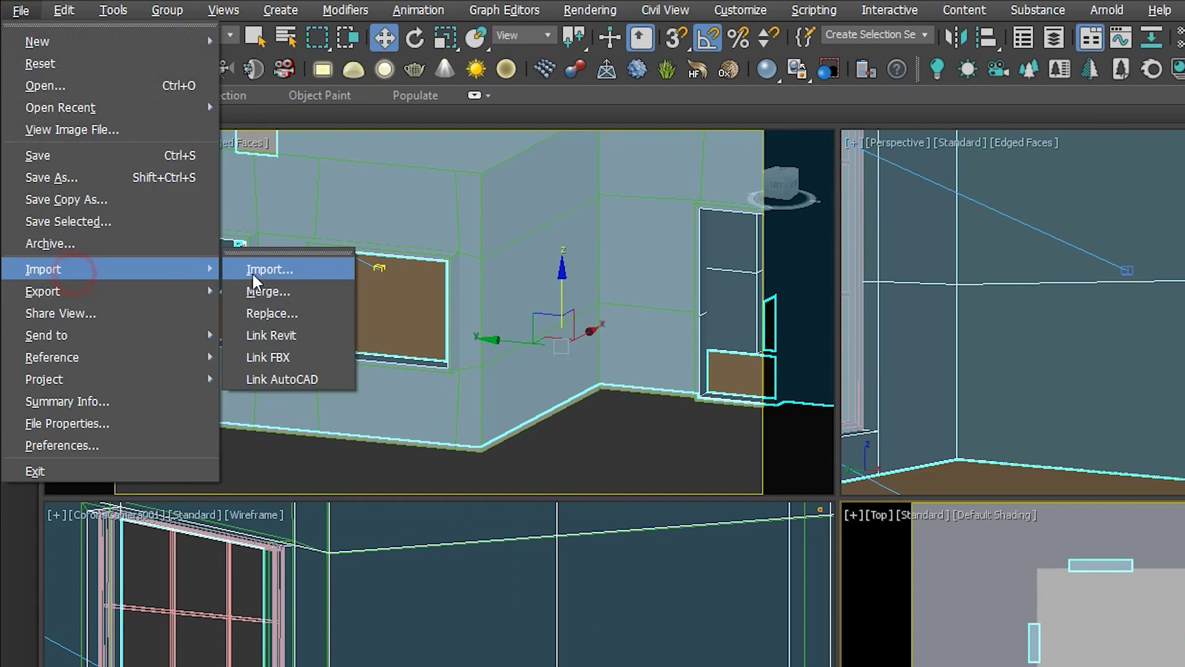
click(258, 291)
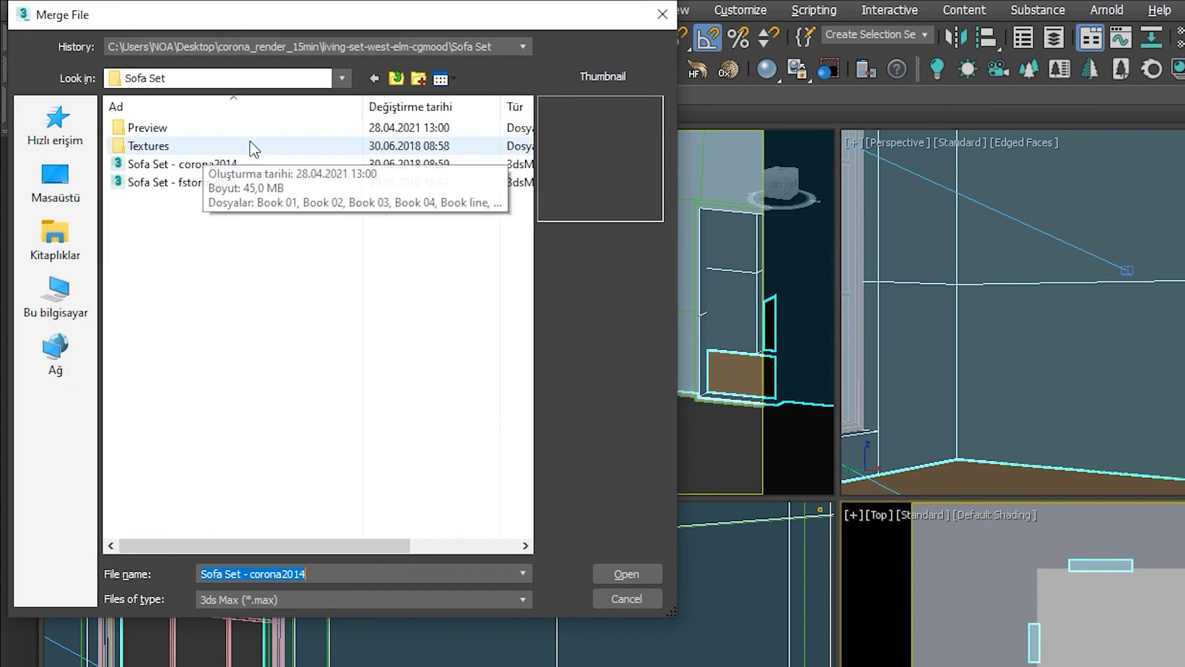
click(396, 78)
double_click(185, 127)
click(370, 161)
click(626, 573)
click(784, 321)
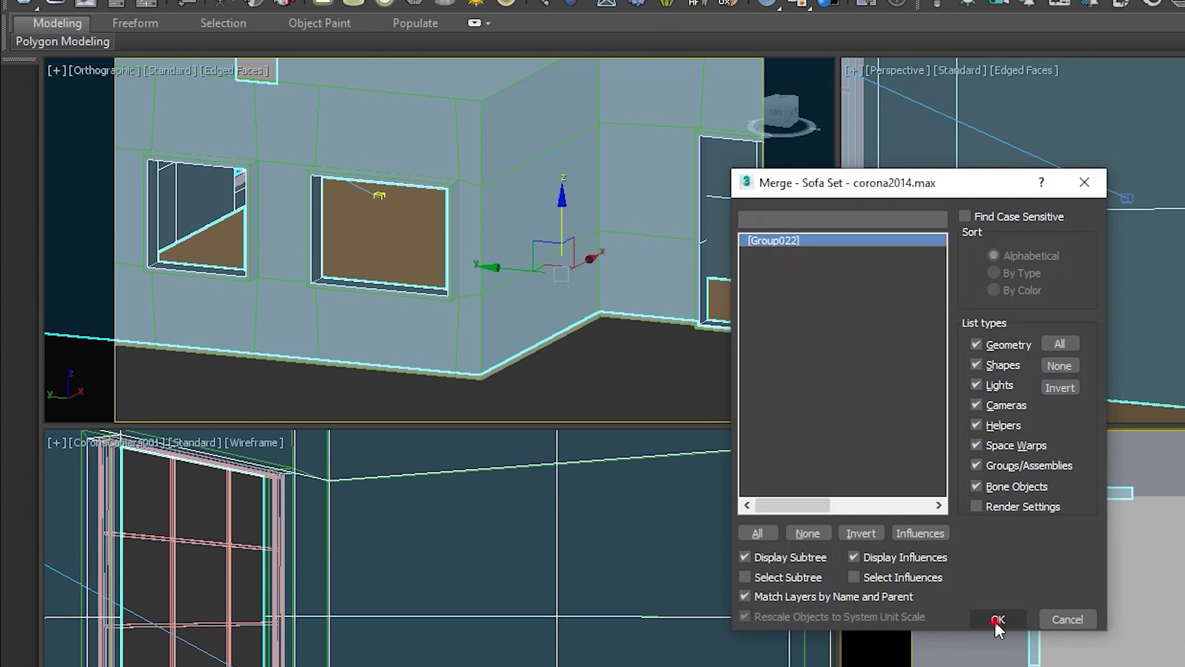
click(994, 621)
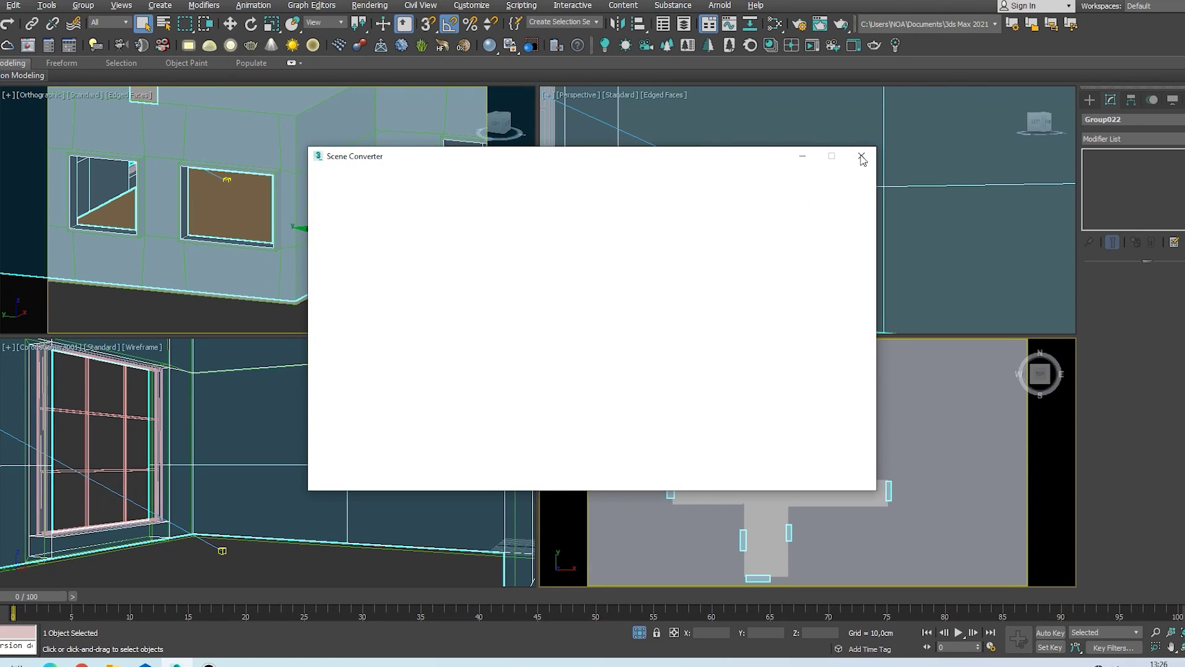
click(995, 157)
- Move the merged sofa set into the room and rotate it so the sofa backs onto the end wall
key(w)
scroll(679, 436, down, 5)
drag(729, 432, 824, 415)
scroll(825, 415, up, 5)
key(F3)
scroll(827, 438, down, 5)
key(e)
drag(811, 389, 712, 397)
key(w)
scroll(702, 418, up, 5)
scroll(701, 418, down, 2)
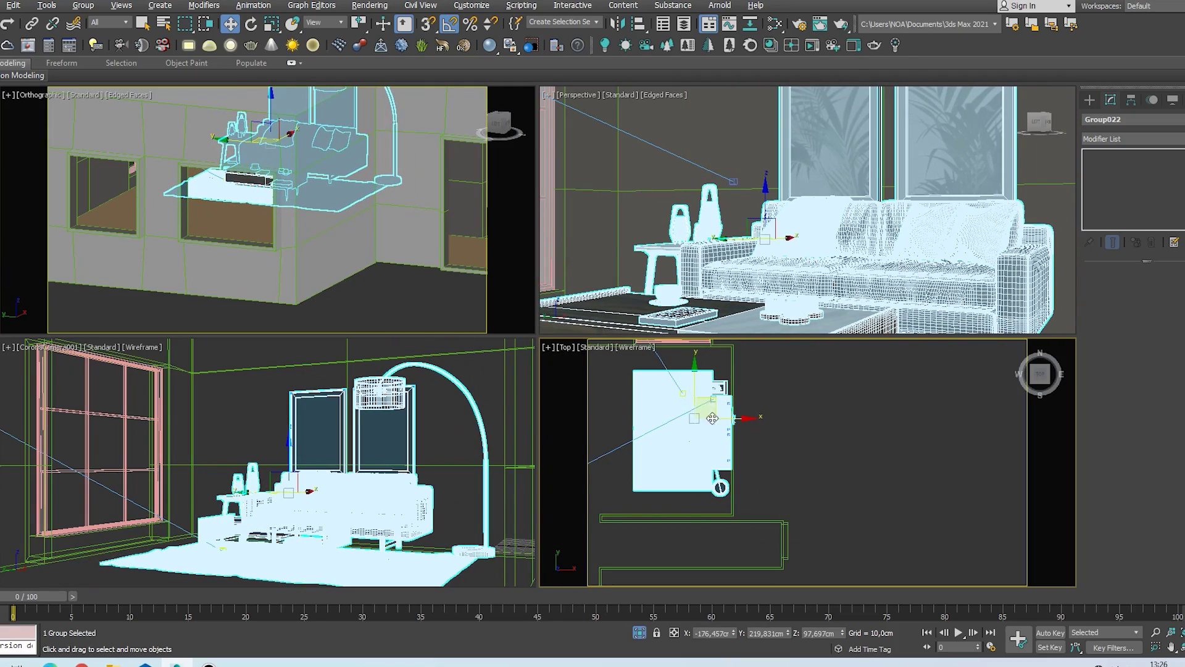
- Check the sofa set in enlarged Perspective and Top views, and look at the Living Set. West Elm page on CGMood in the browser
middle_click(757, 296)
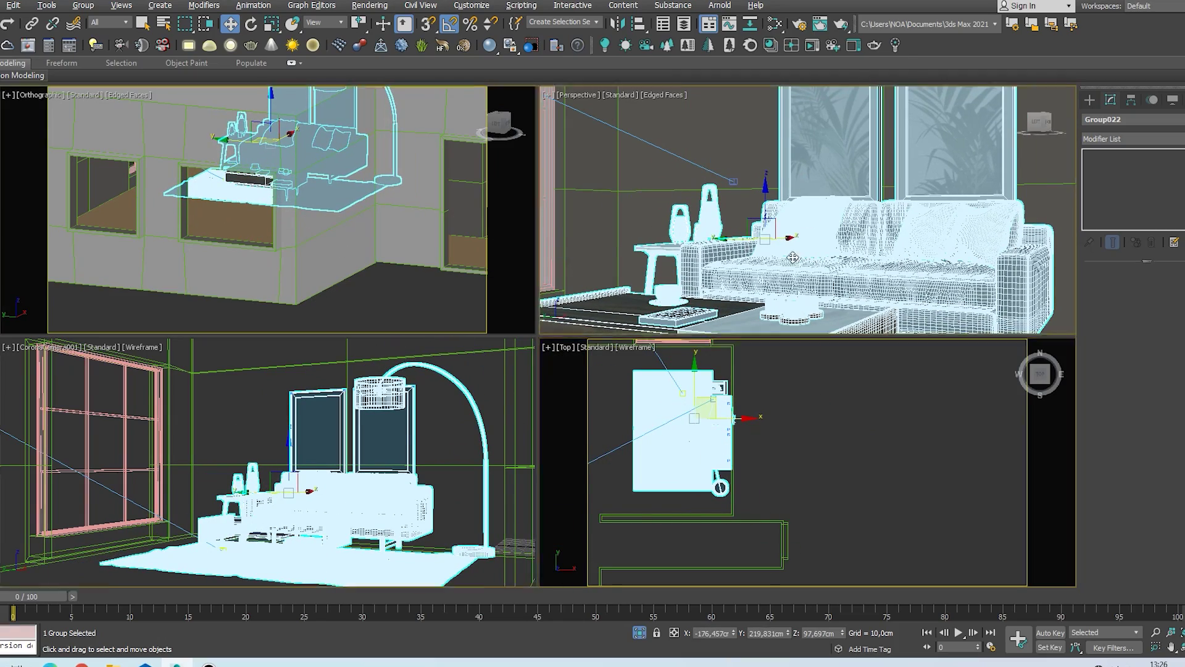
key(alt+w)
scroll(733, 373, down, 5)
scroll(709, 373, up, 4)
alt+middle_drag(709, 372, 797, 381)
scroll(730, 387, down, 4)
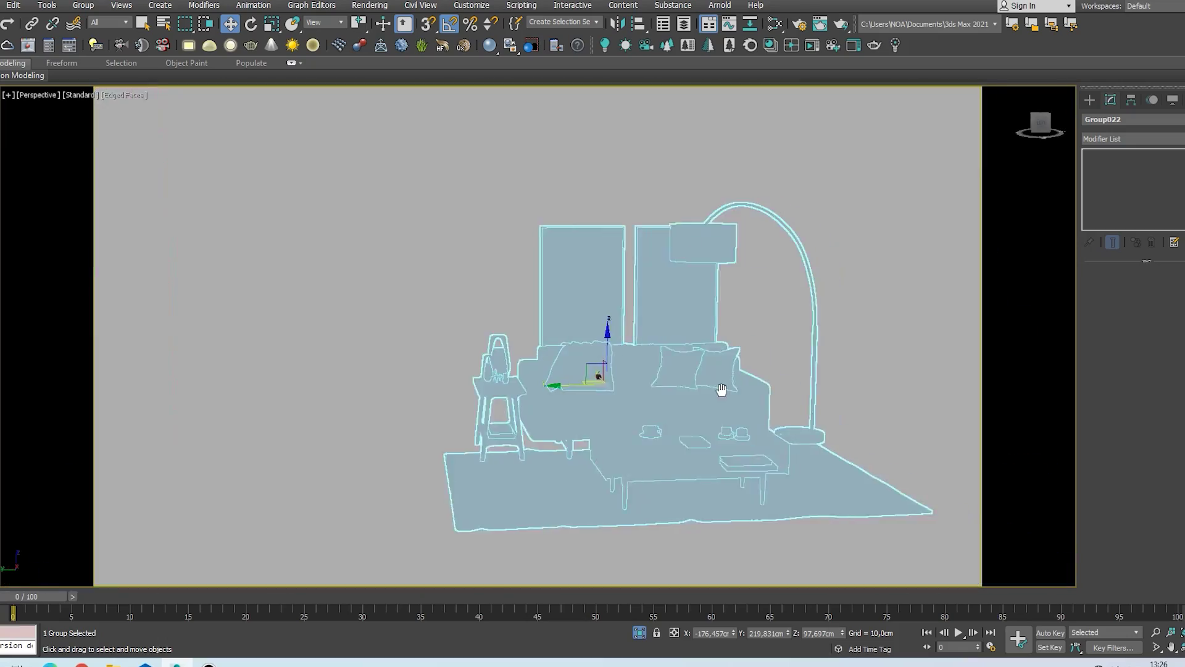
key(t)
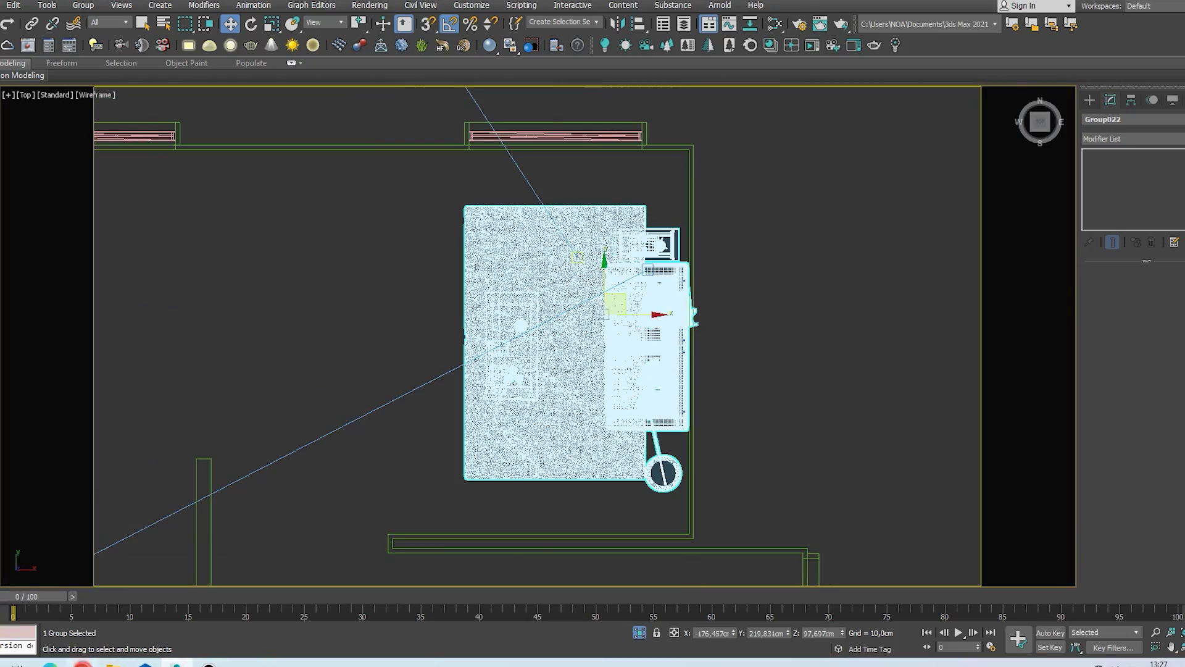
click(82, 663)
click(978, 90)
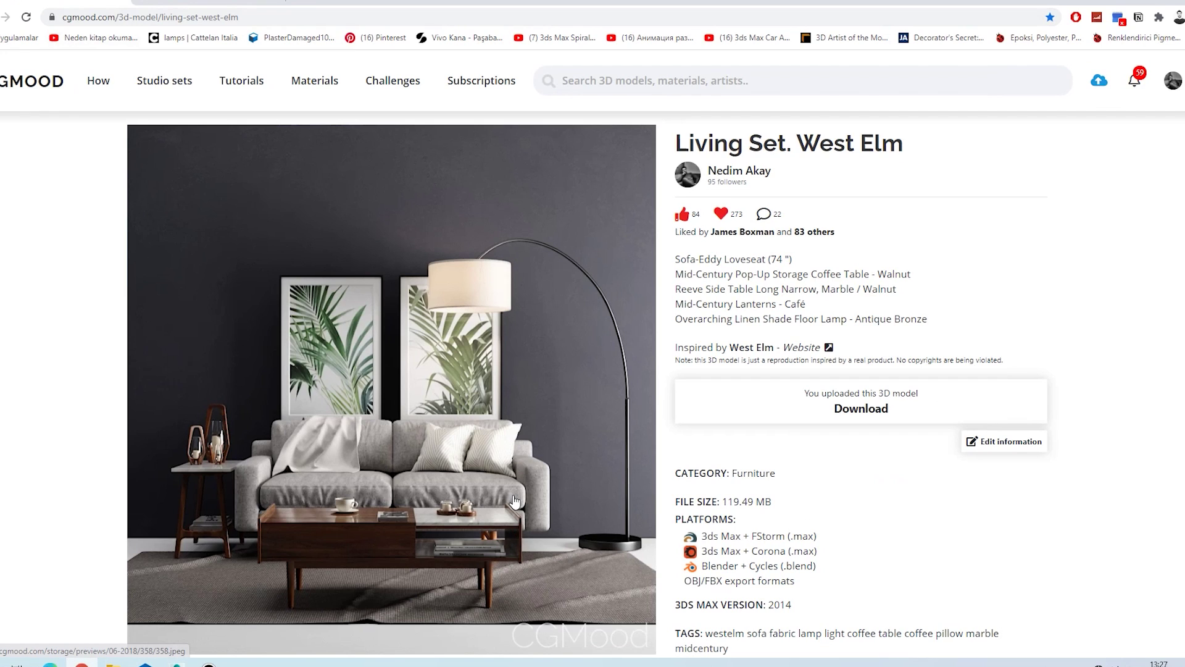
click(264, 1)
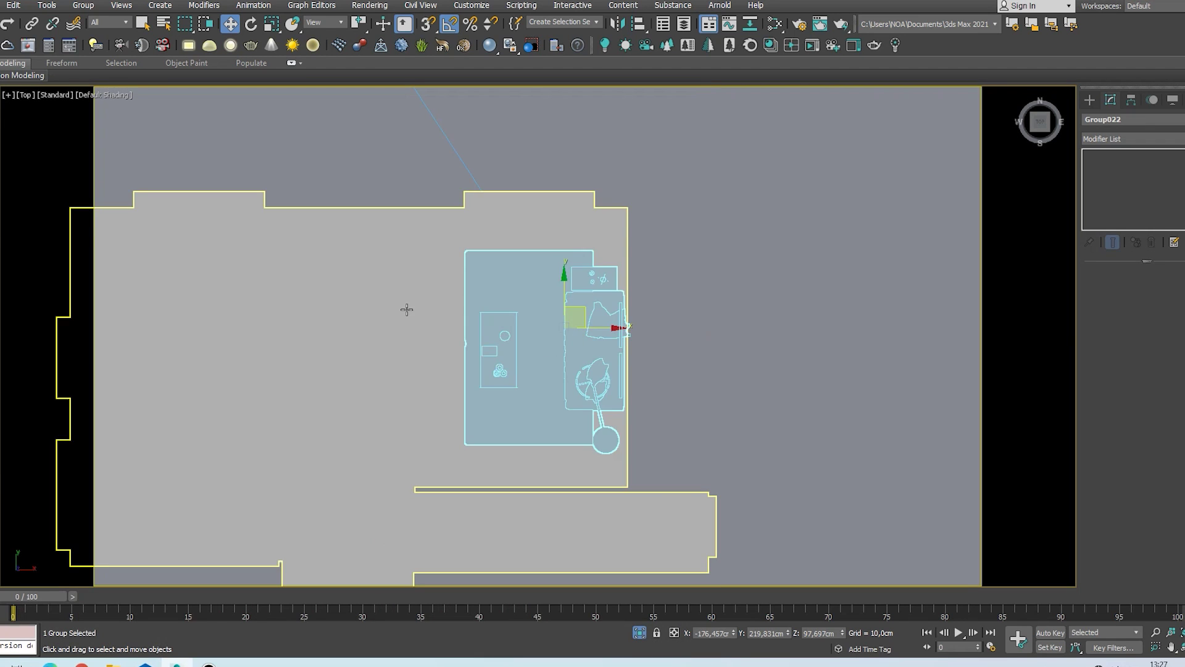
- Hide the ceiling covering the room in the Top view and select the sofa set group
right_click(398, 305)
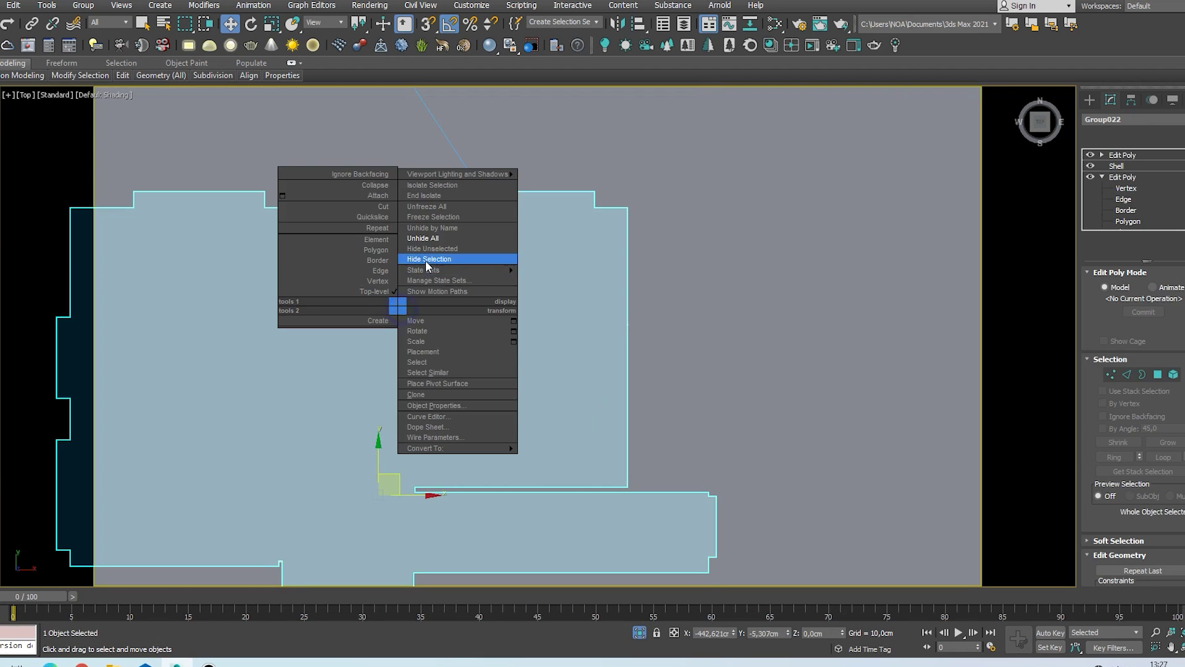
click(429, 259)
click(584, 317)
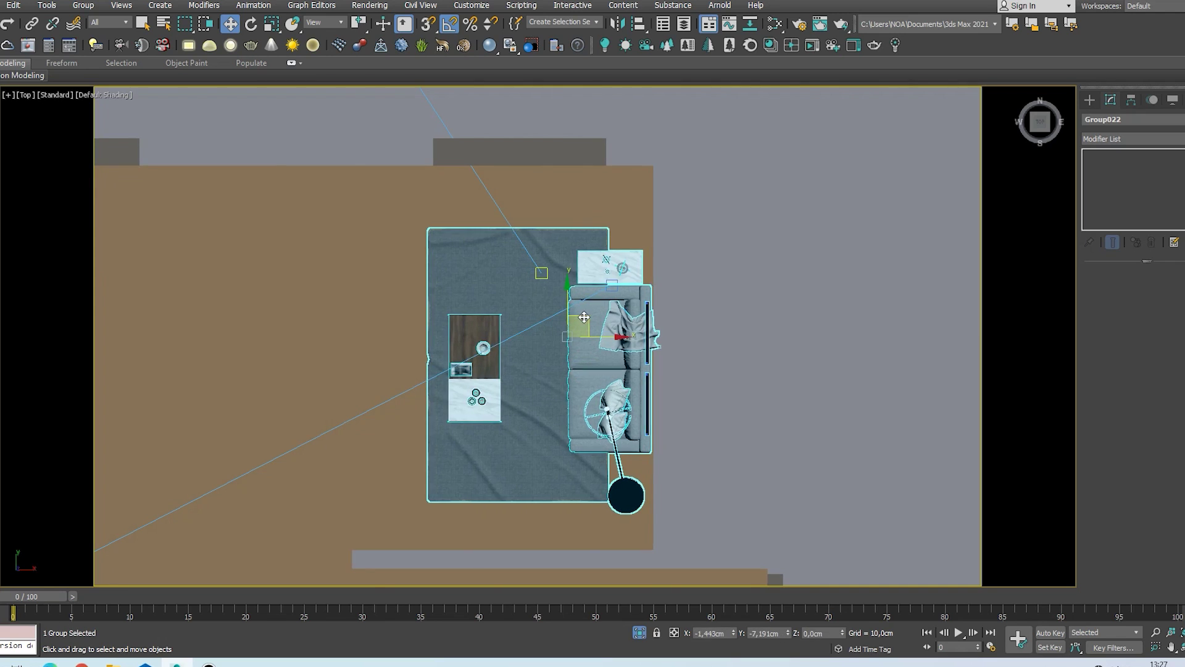
- Open the sofa set group and move both framed pictures against the wall behind the sofa
scroll(633, 331, up, 6)
click(84, 5)
click(92, 53)
click(696, 290)
ctrl+click(697, 539)
drag(724, 480, 741, 481)
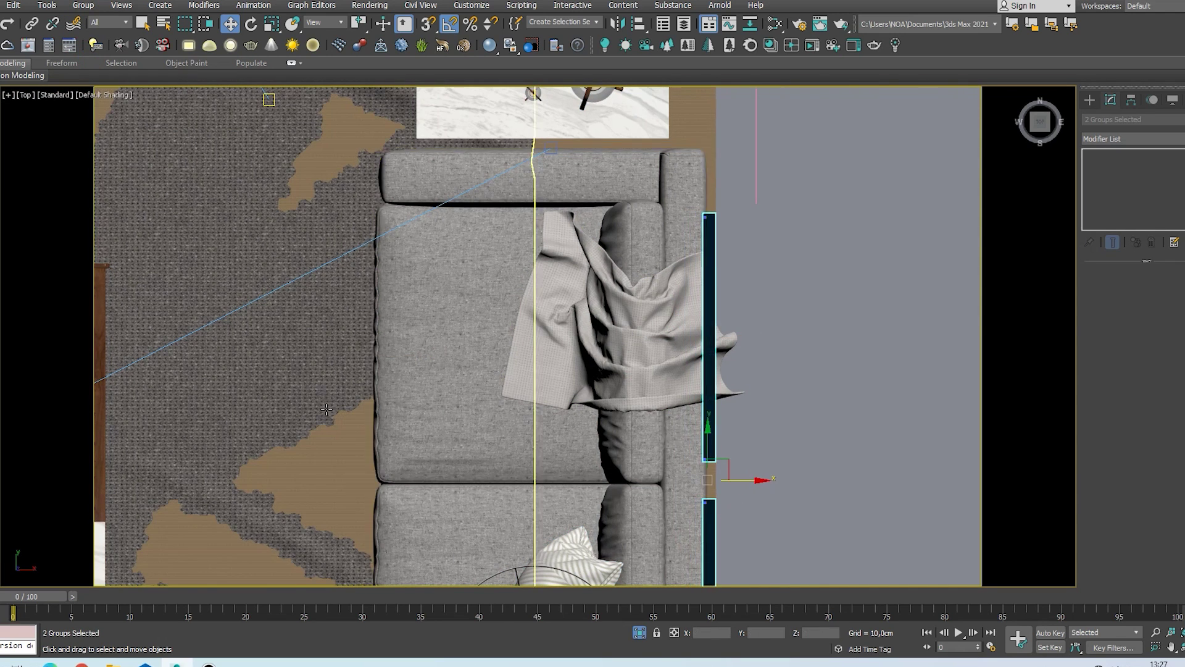
- Unhide all objects and show the furnished room through CoronaCamera001
scroll(327, 409, down, 3)
right_click(337, 400)
click(385, 338)
key(c)
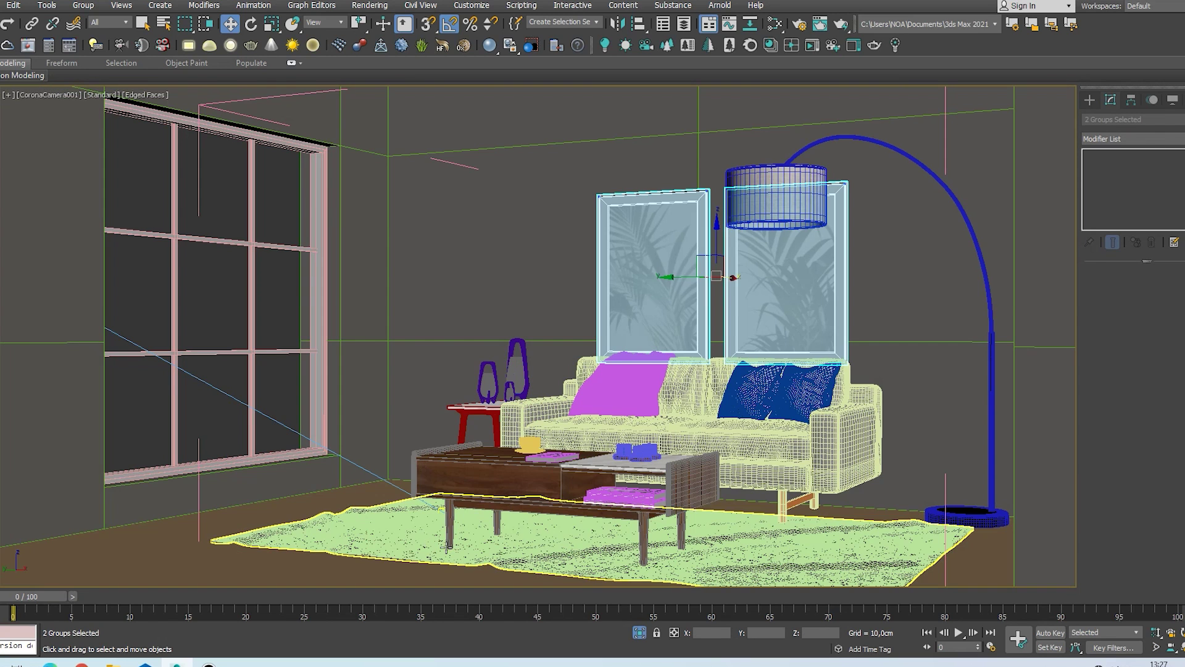
- Frame the rug in the Top view, merge the potted plant model from its folder and dismiss the Scene Converter
click(418, 539)
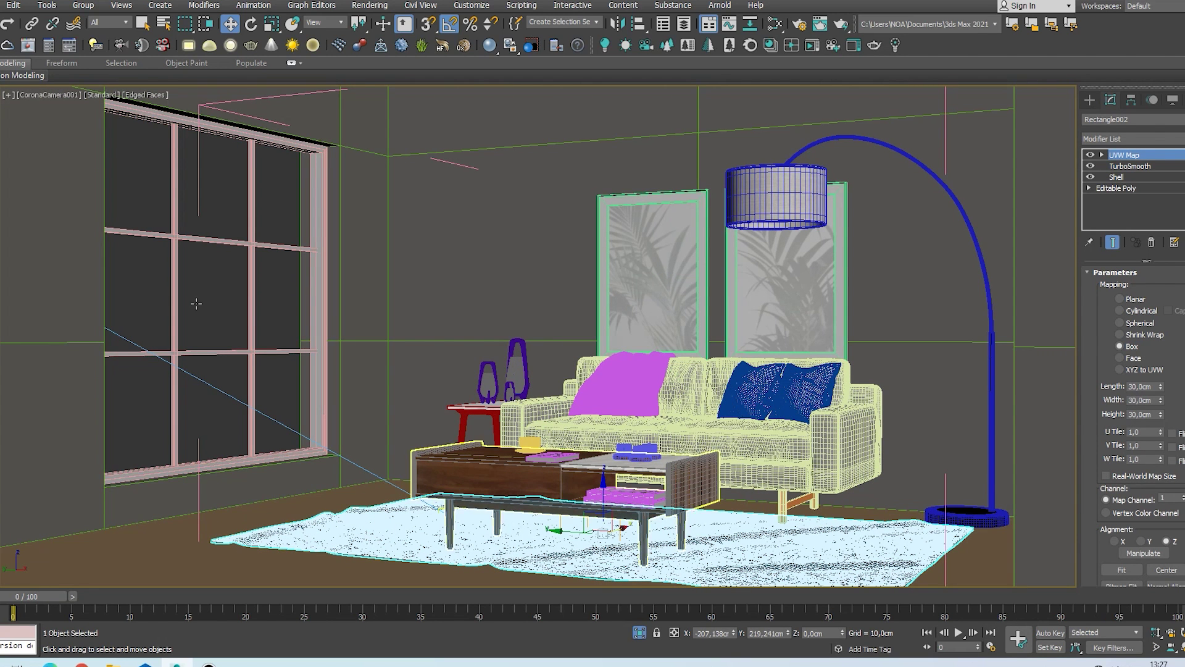
key(t)
key(z)
click(2, 5)
mouse_move(74, 195)
click(184, 202)
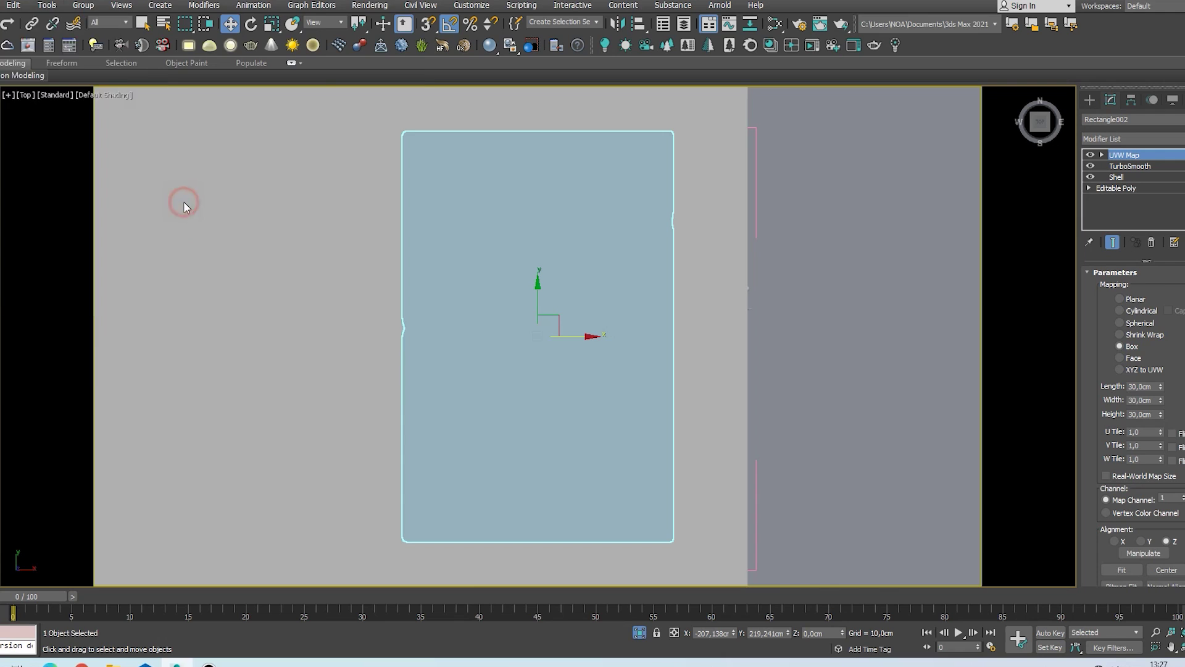
click(239, 51)
click(238, 51)
click(88, 147)
double_click(125, 151)
click(90, 85)
click(398, 388)
click(537, 209)
click(646, 466)
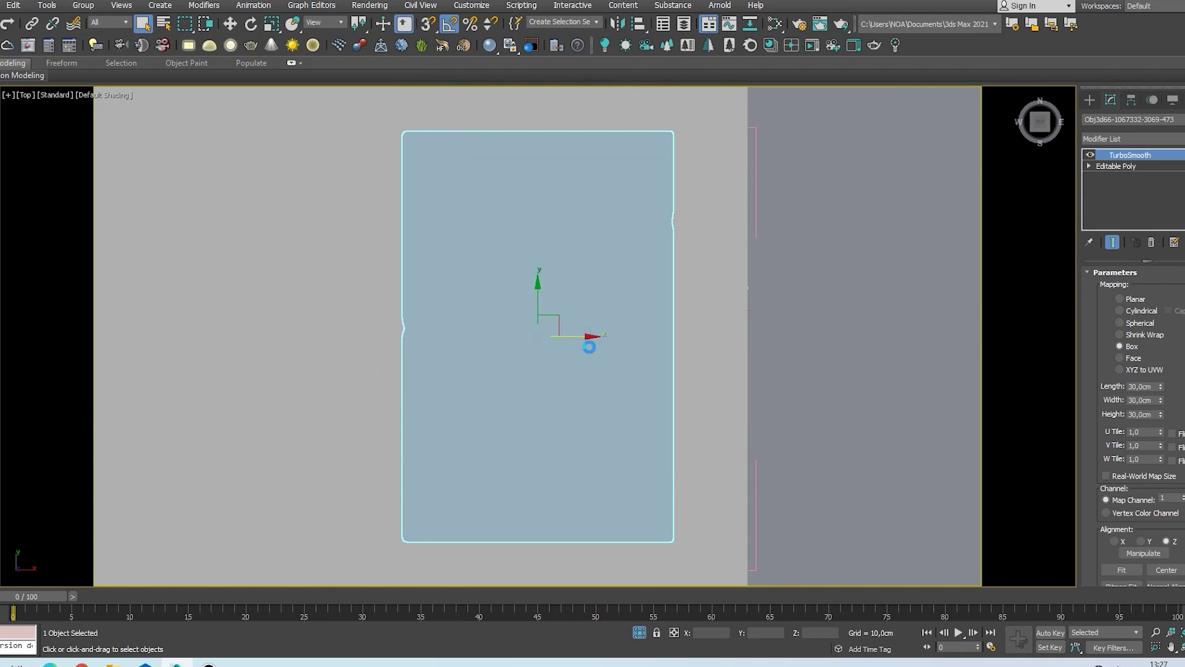
click(861, 157)
- Convert the plant's materials with the Corona Converter, limited to materials of selected objects only
scroll(637, 334, down, 3)
middle_drag(631, 314, 691, 287)
key(z)
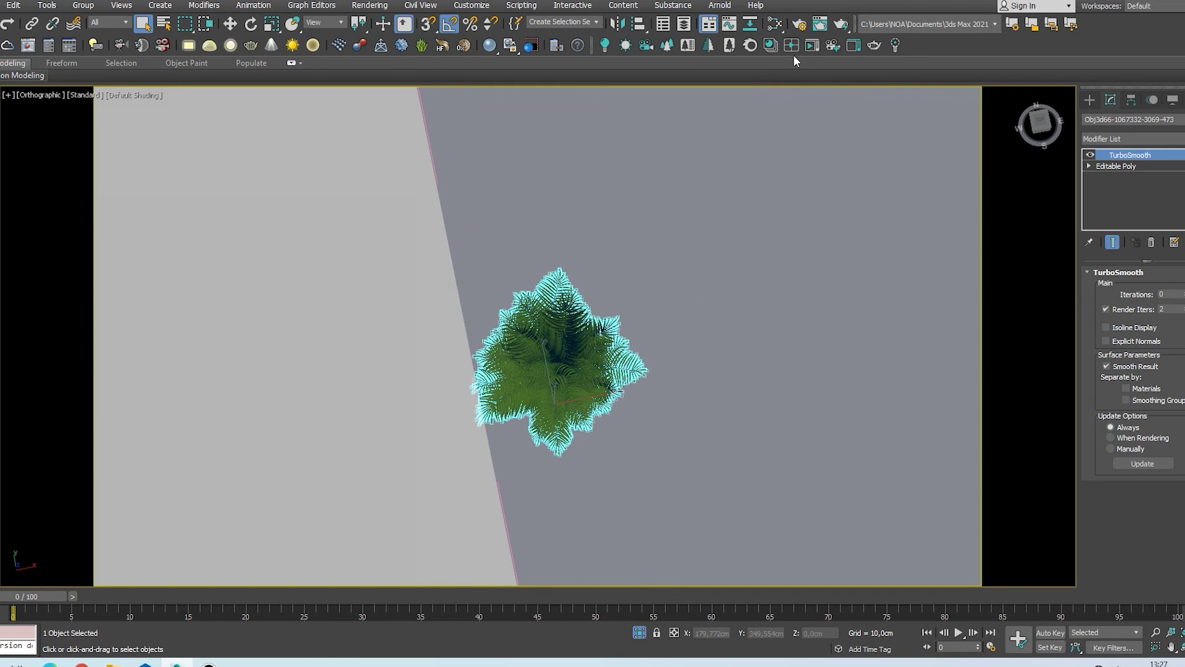
click(749, 45)
click(365, 517)
click(421, 575)
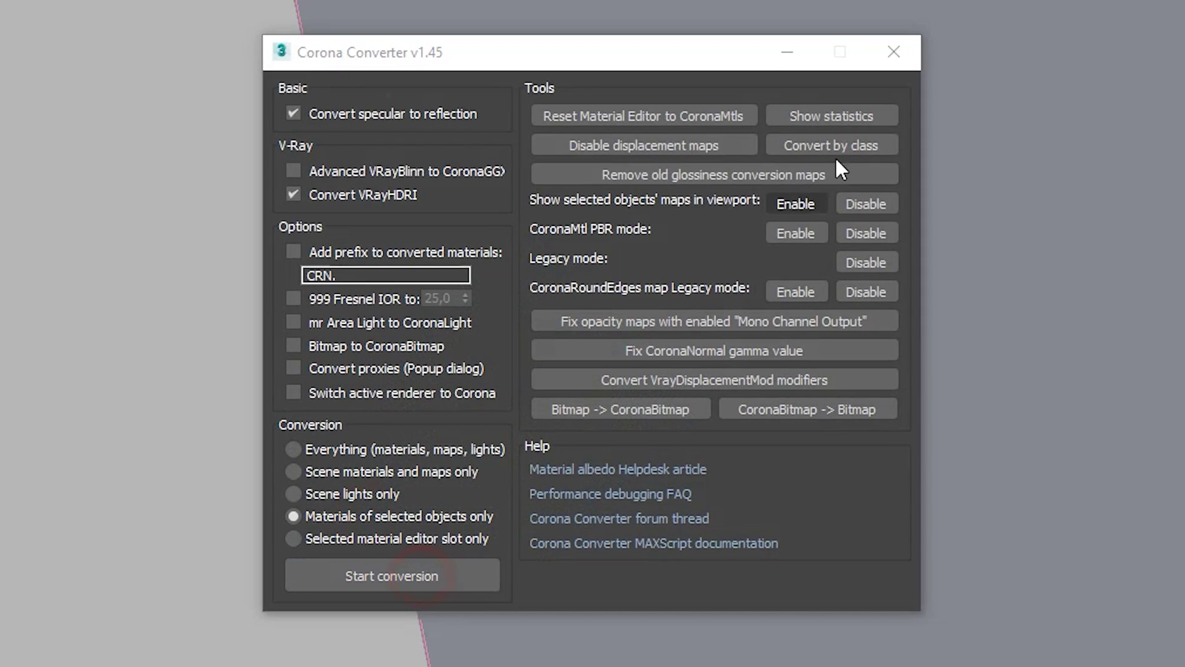
click(894, 52)
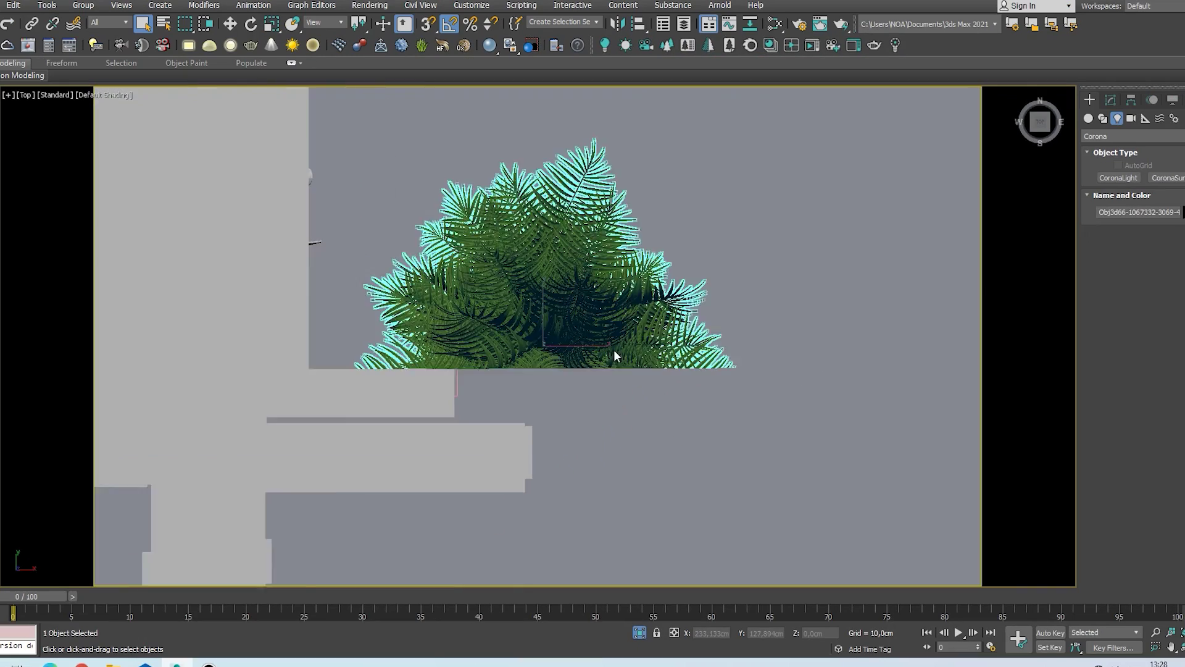
- Move the potted plant to the free spot beside the side table and show the camera view with safe frames
key(F3)
key(F3)
key(F3)
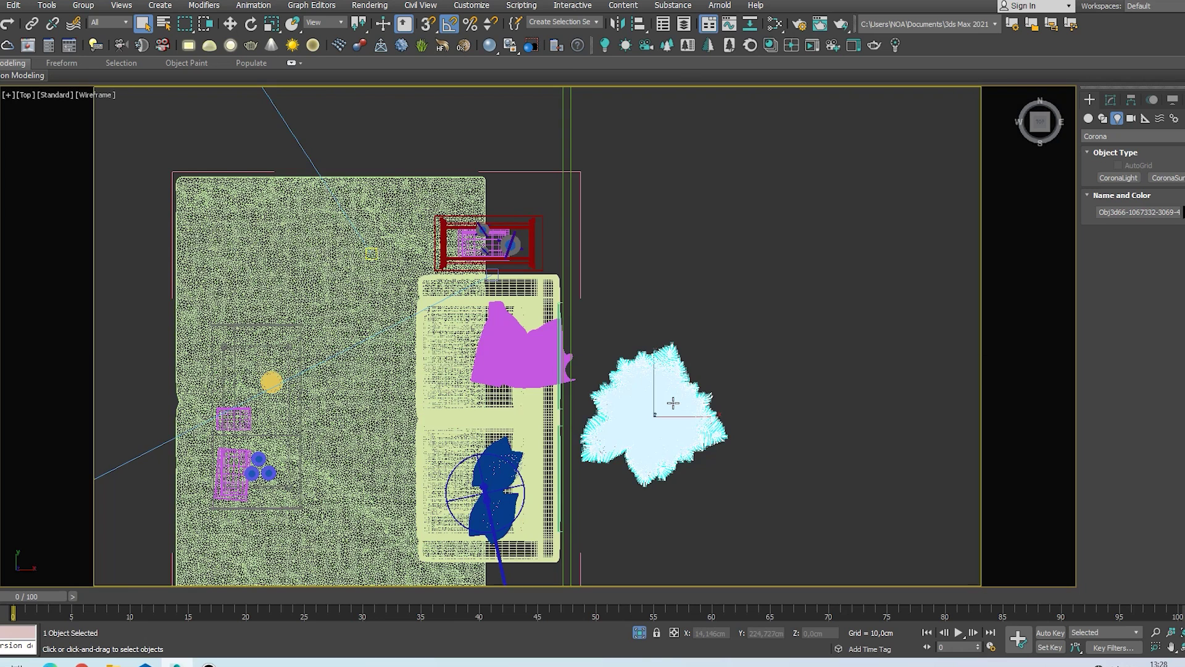
key(w)
drag(683, 403, 519, 134)
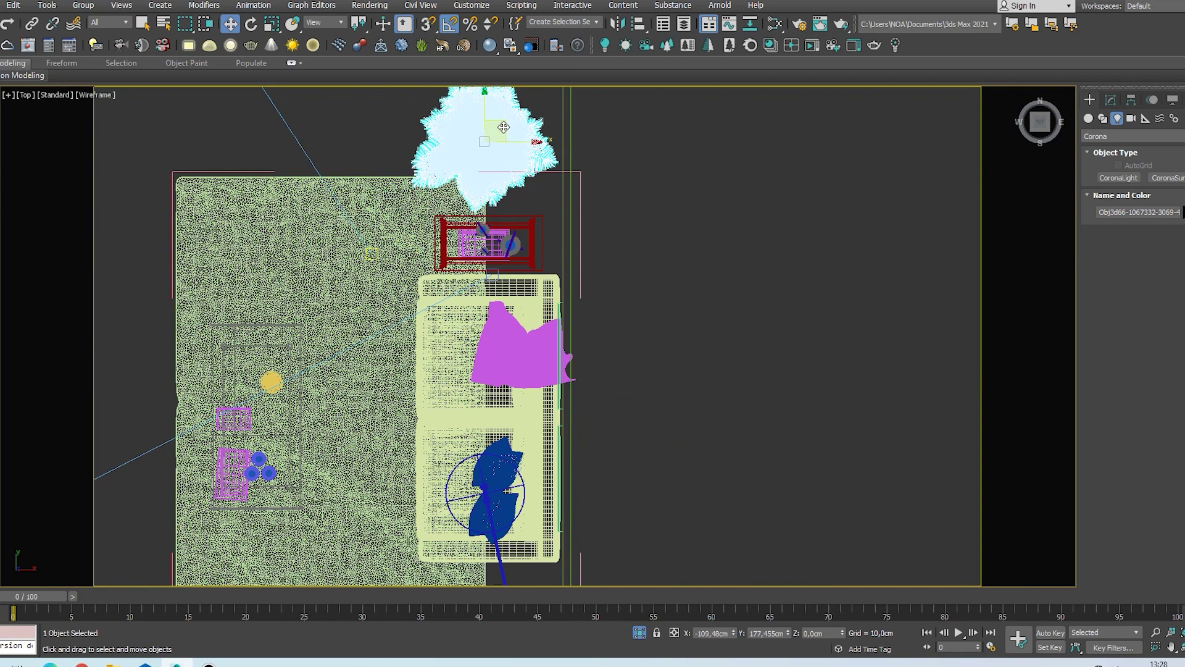
key(c)
key(shift+f)
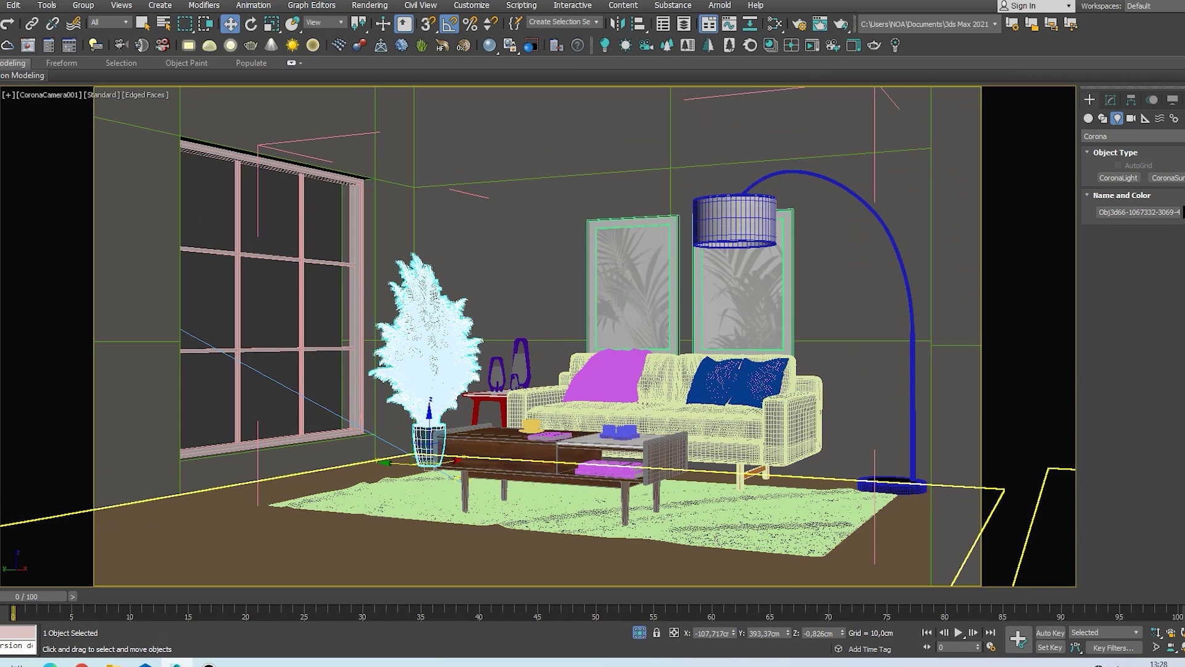
- Dolly and shift the camera closer to the sofa and coffee table, and widen its field of view slightly
click(1158, 636)
drag(658, 544, 659, 418)
middle_drag(659, 418, 635, 411)
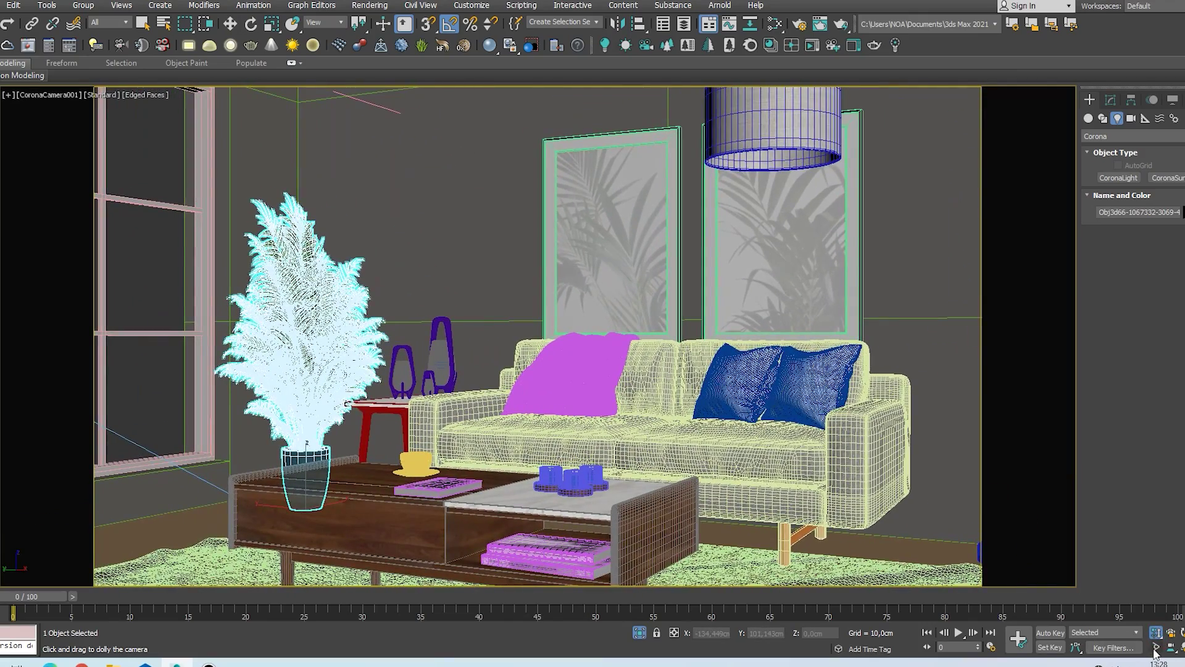
click(1157, 647)
drag(636, 386, 646, 410)
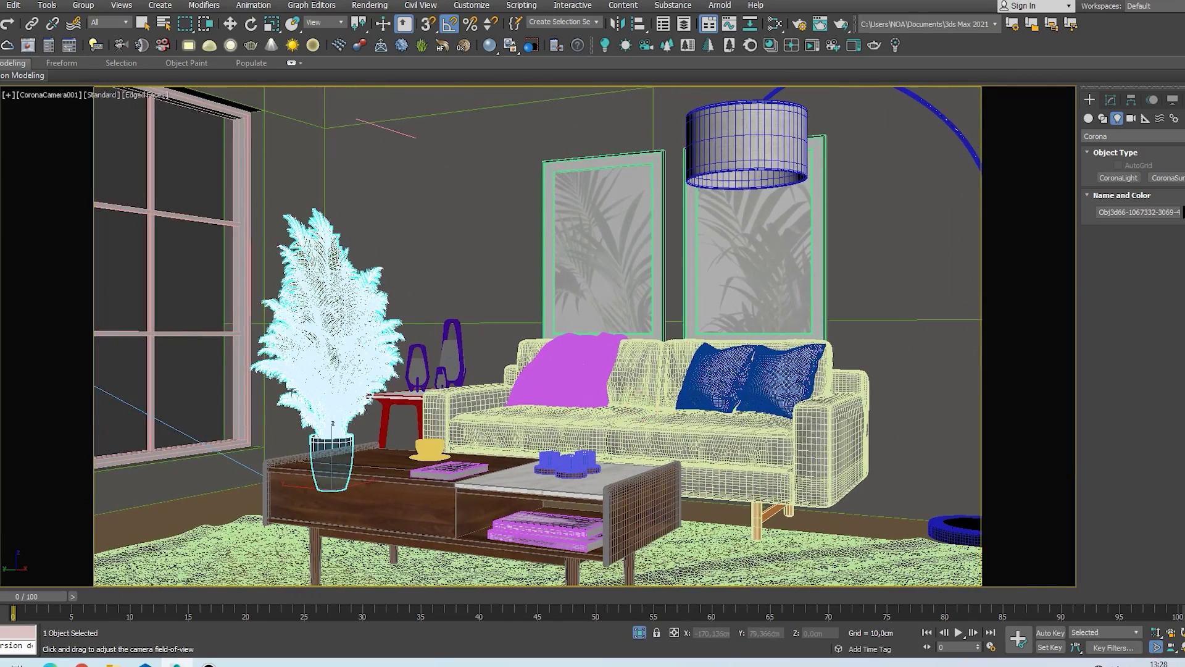
- Dolly the camera closer to the sofa, return to four viewports and switch the Perspective and Top viewports to the CoronaCamera001 view
click(1156, 634)
mouse_move(772, 474)
mouse_down()
mouse_move(774, 459)
mouse_move(760, 471)
mouse_move(767, 460)
mouse_up()
right_click(767, 459)
right_click(771, 335)
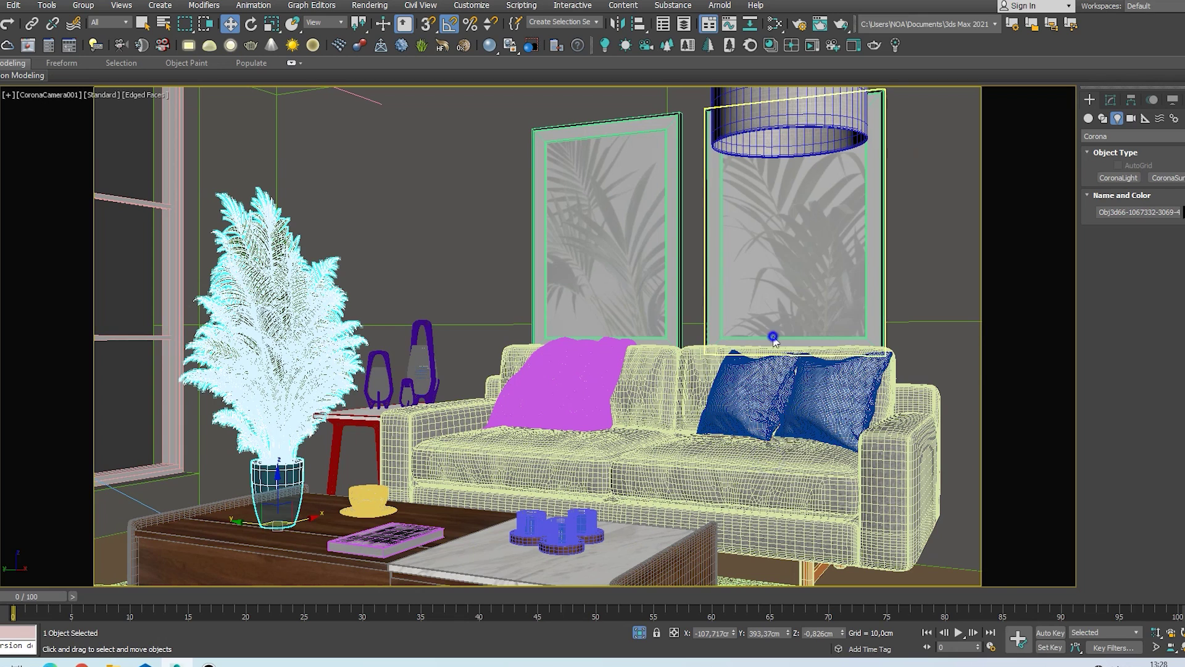
click(791, 266)
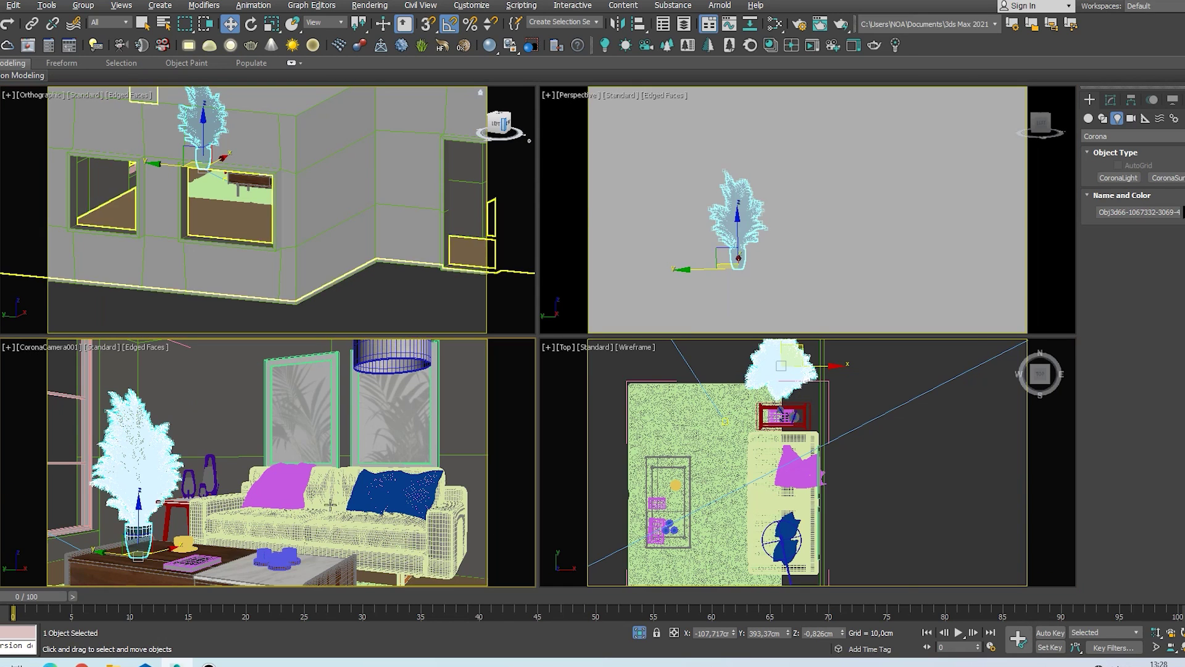
key(alt+w)
- Run an interactive Corona render of the camera view to check the composition, and close the frame buffer and Render Setup
click(800, 24)
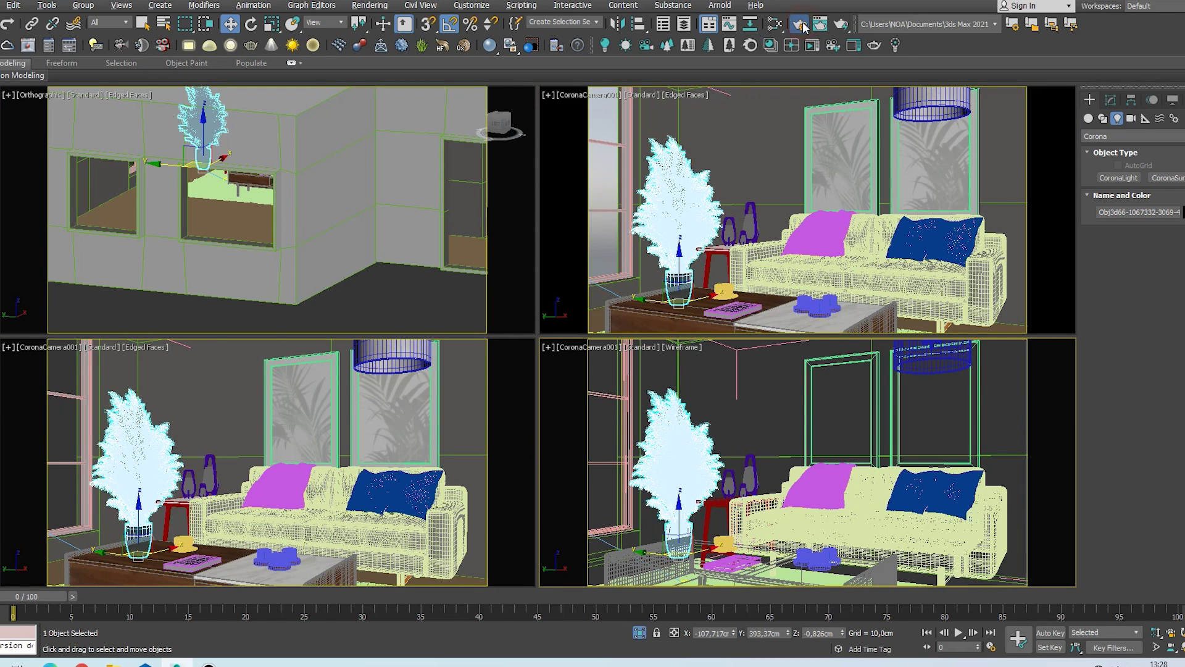
click(954, 162)
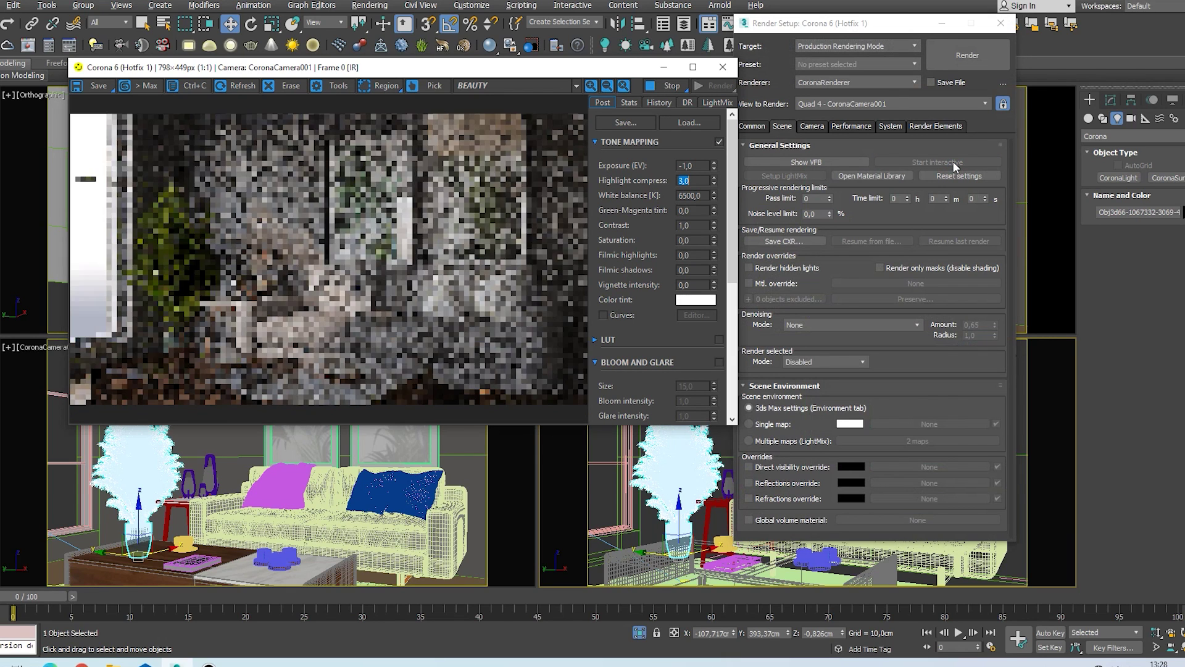
drag(421, 69, 480, 77)
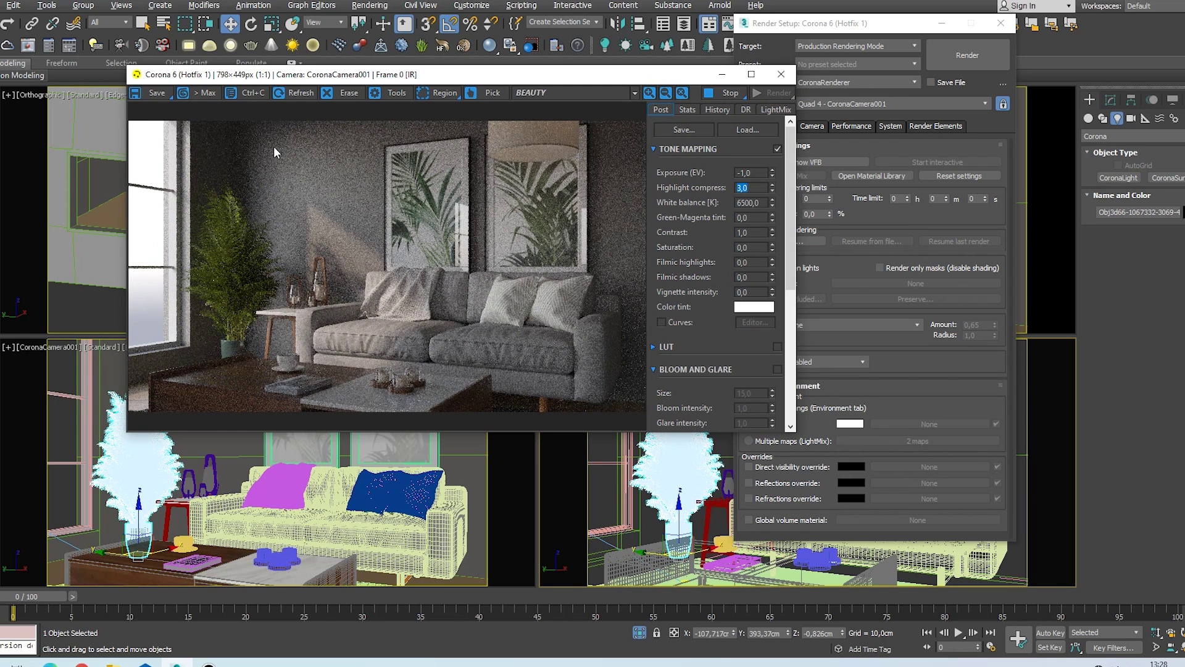
click(780, 75)
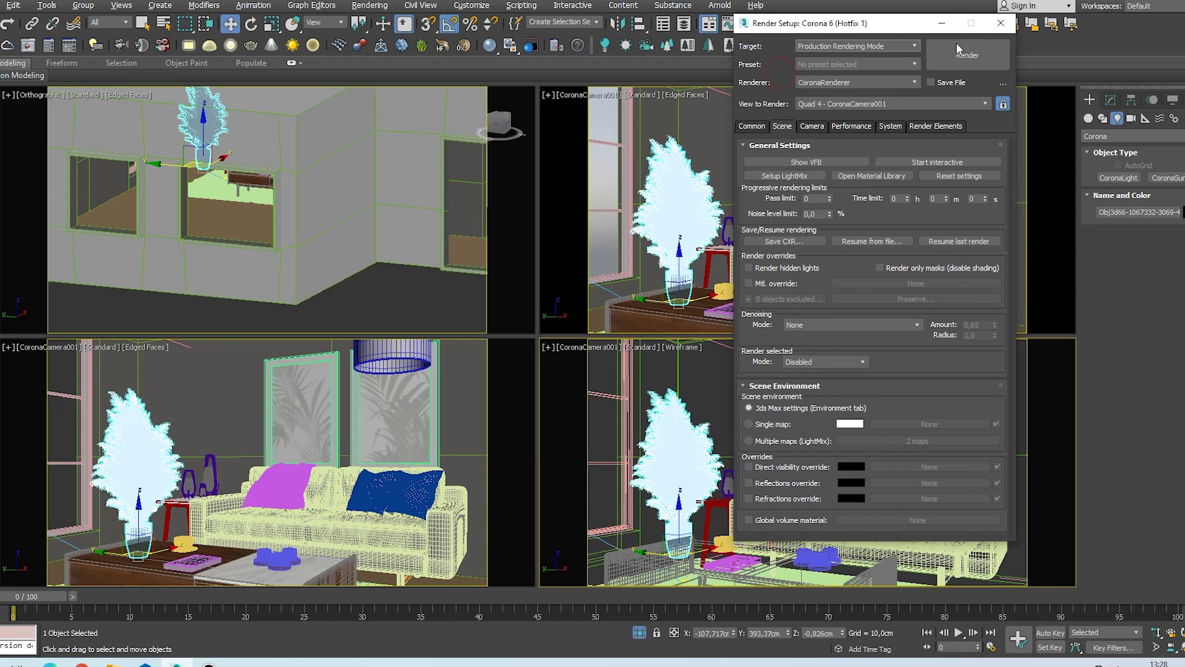
click(1001, 23)
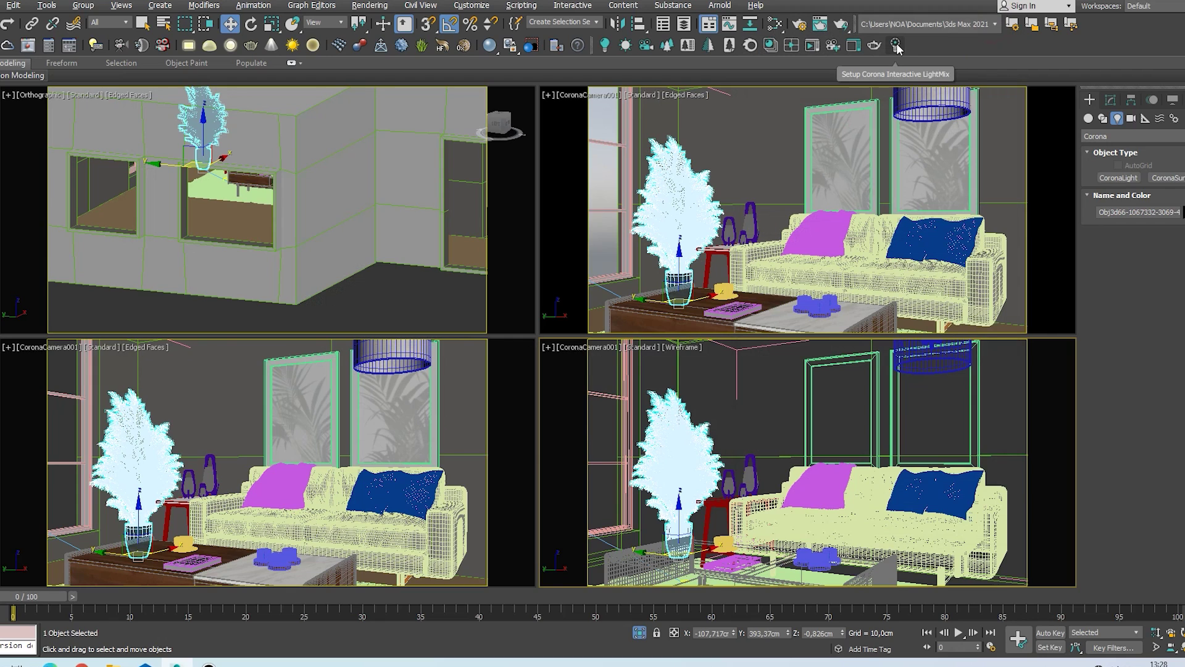
- Generate the Corona Interactive LightMix layers and start an interactive render of the camera view
click(895, 45)
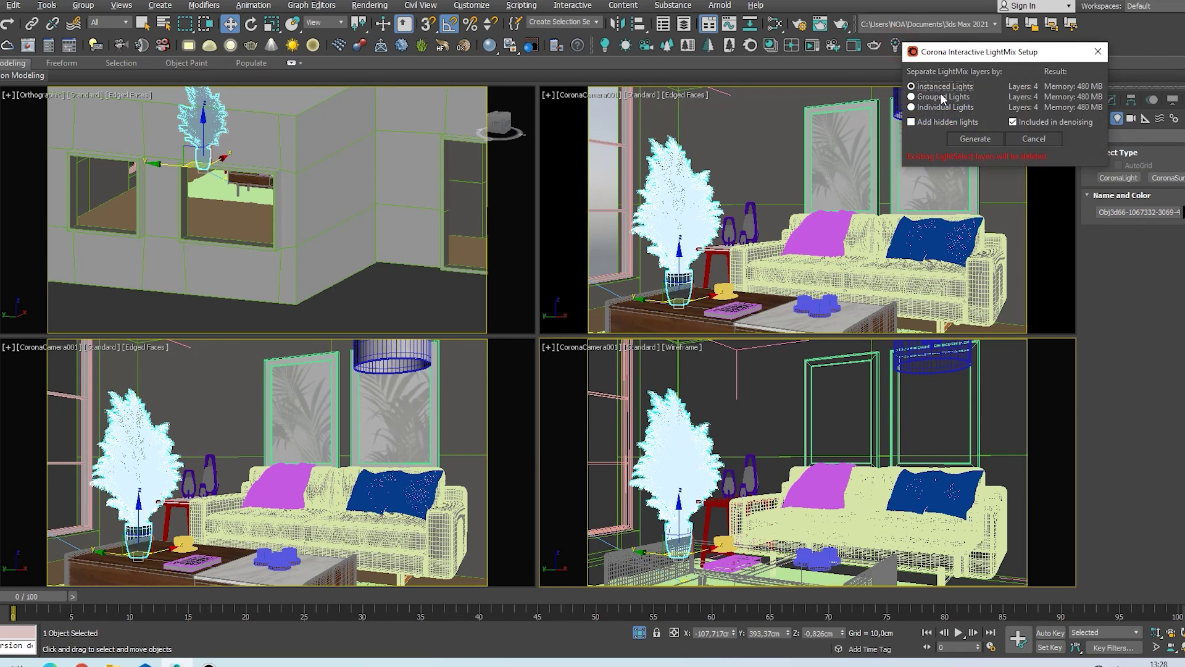
click(970, 139)
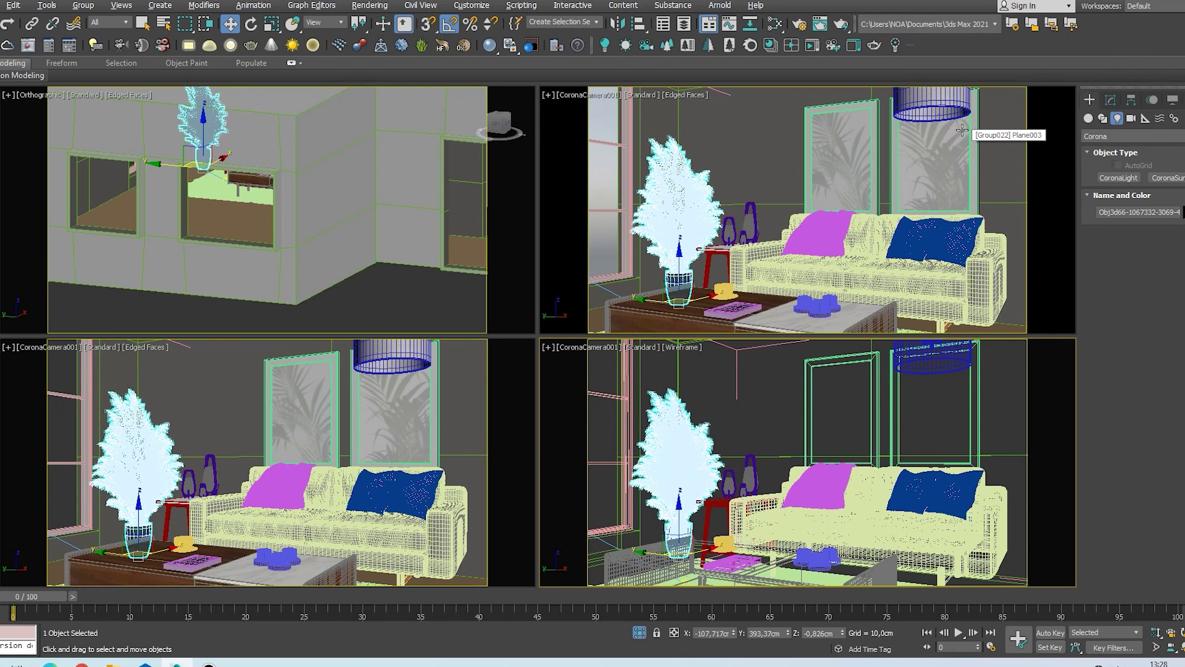
click(799, 23)
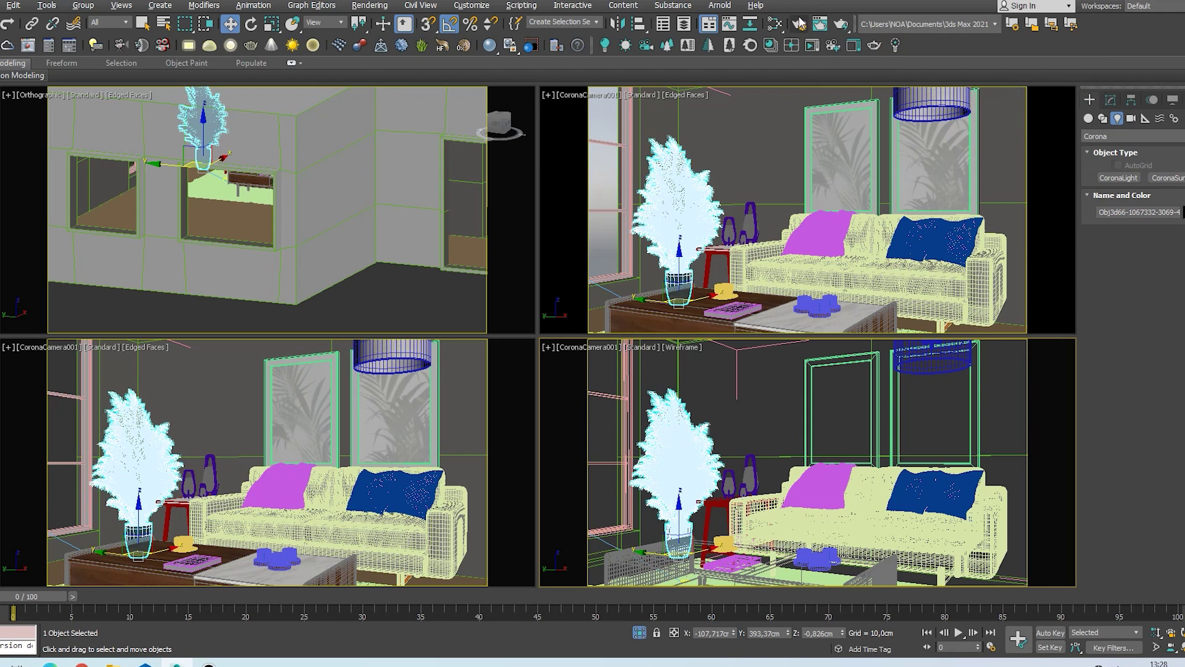
click(940, 162)
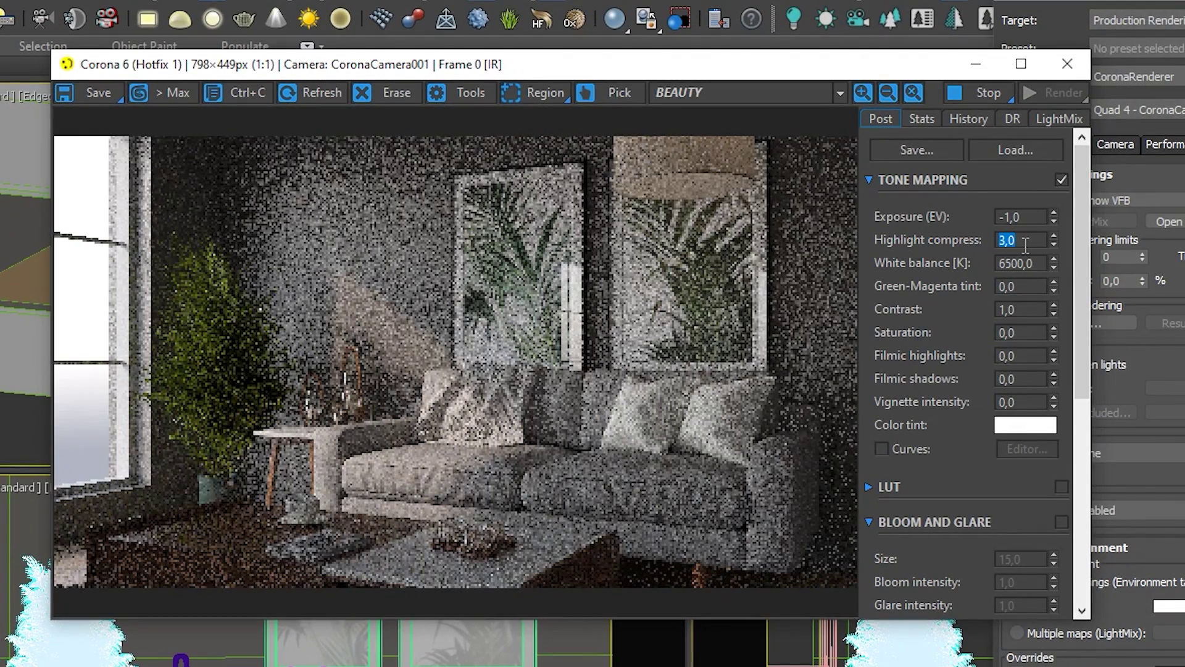
- Compare highlight compress values of 1 and 3, keeping 3, and set the tone mapping exposure to 0 EV
key(Return)
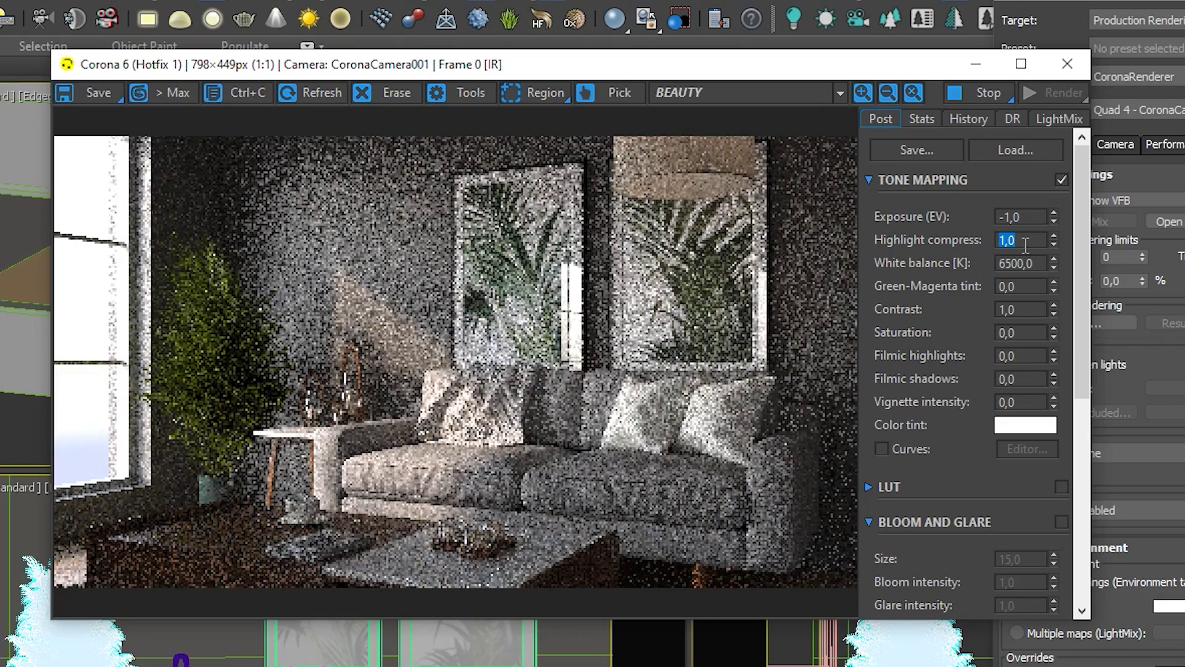
text(3)
key(Return)
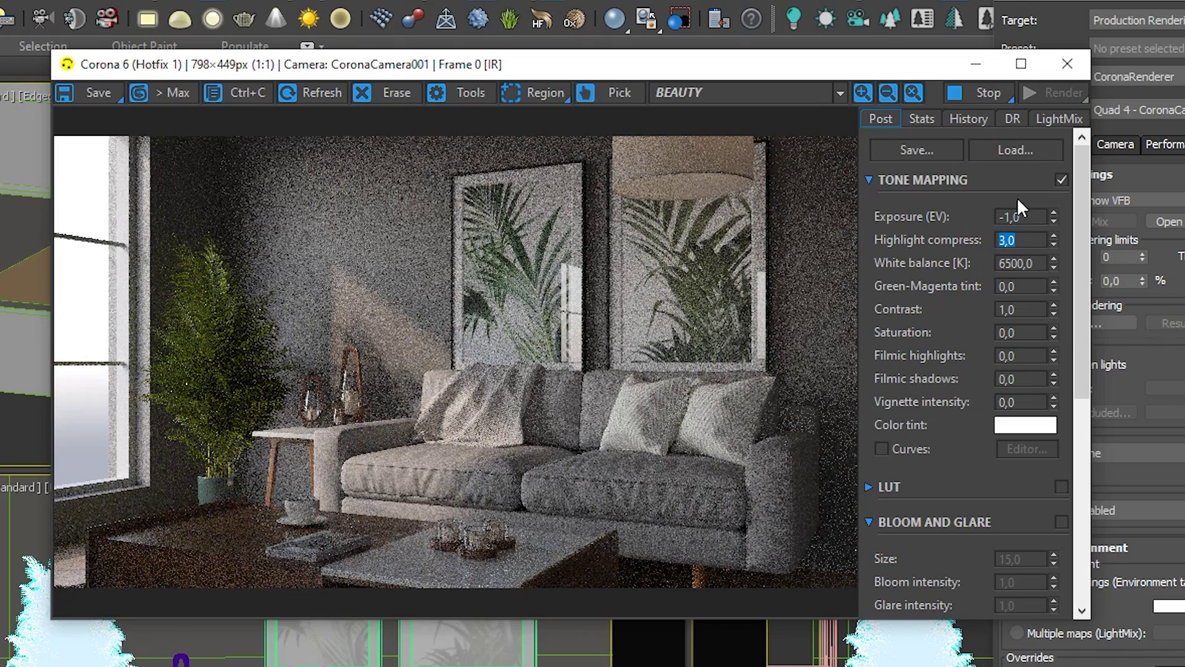
double_click(1018, 216)
text(0)
key(Return)
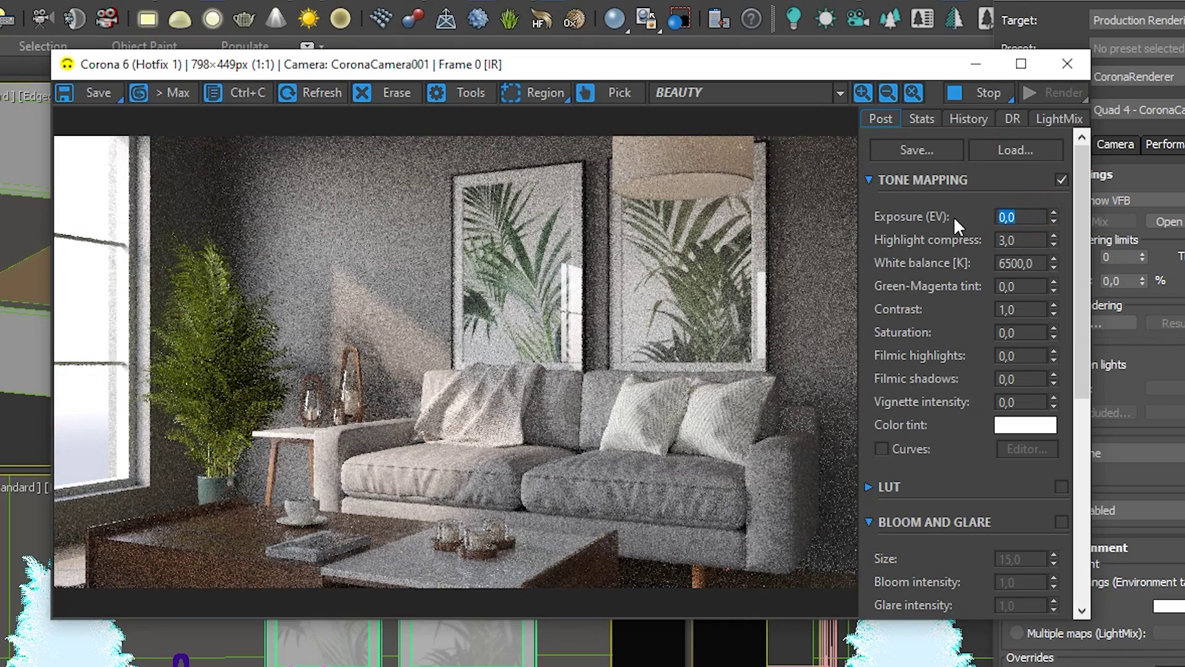
- Set the tone mapping contrast to 4 and saturation to -0.10
double_click(1022, 309)
text(4)
key(Return)
double_click(1035, 334)
text(-0,10)
key(Return)
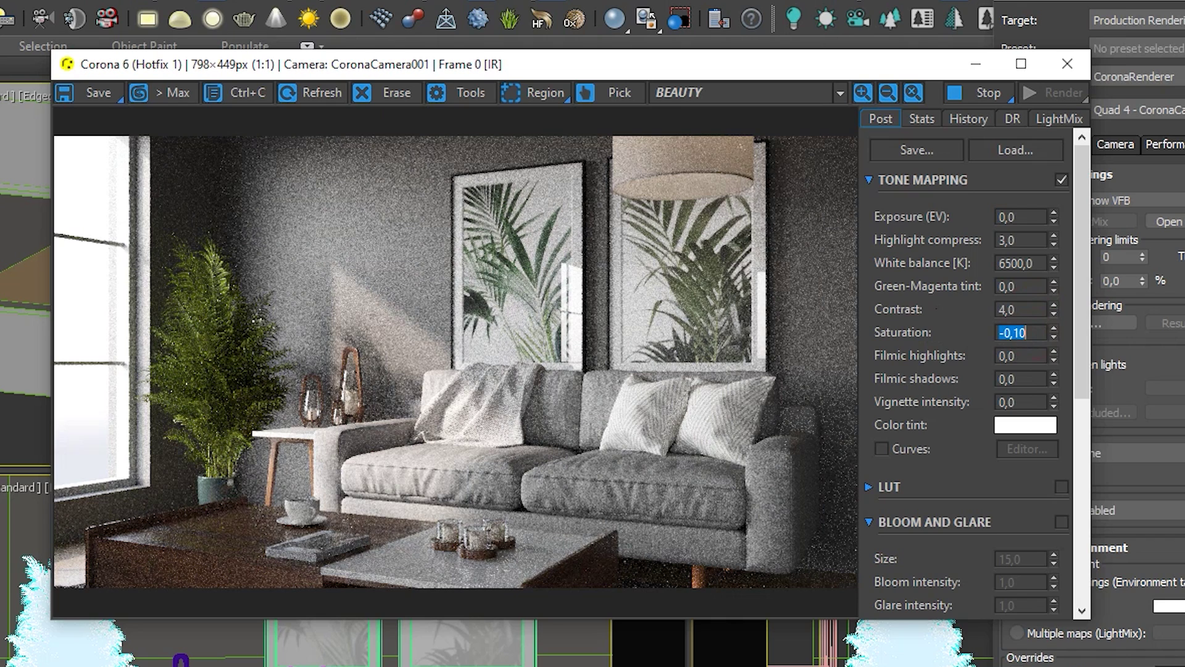
- Enable the LUT, choose the Kim_Amlan...graphic_02 profile and set its opacity to 0.5
click(1058, 488)
click(862, 486)
click(871, 487)
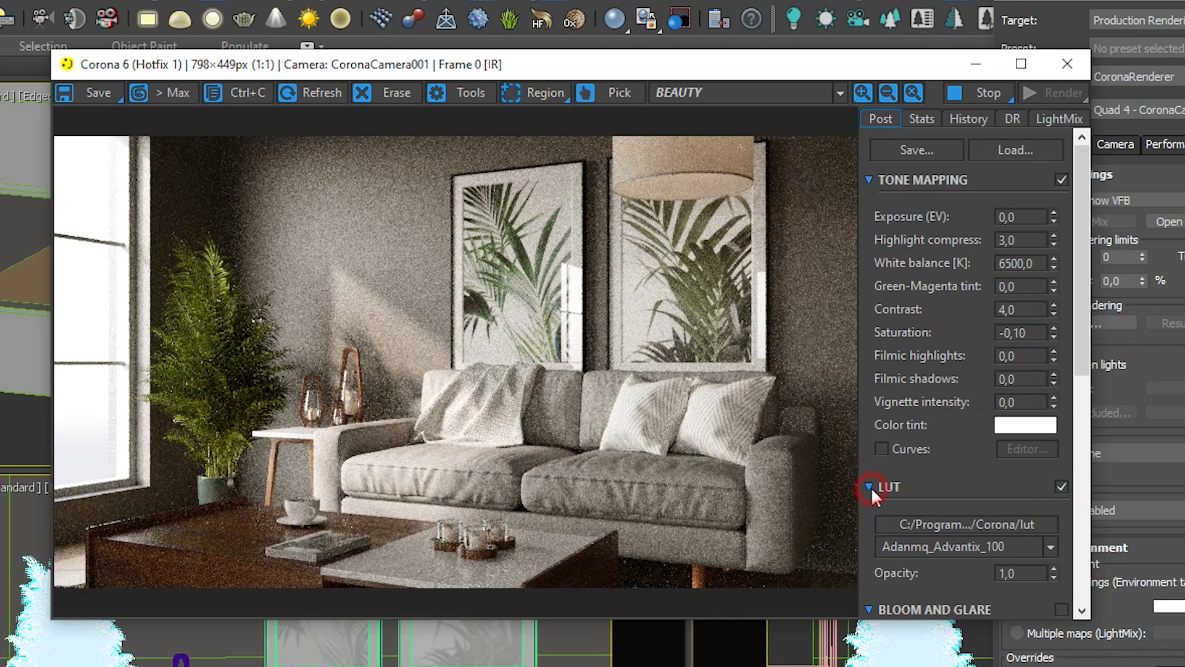
click(1049, 547)
drag(1049, 617, 1048, 666)
click(1065, 573)
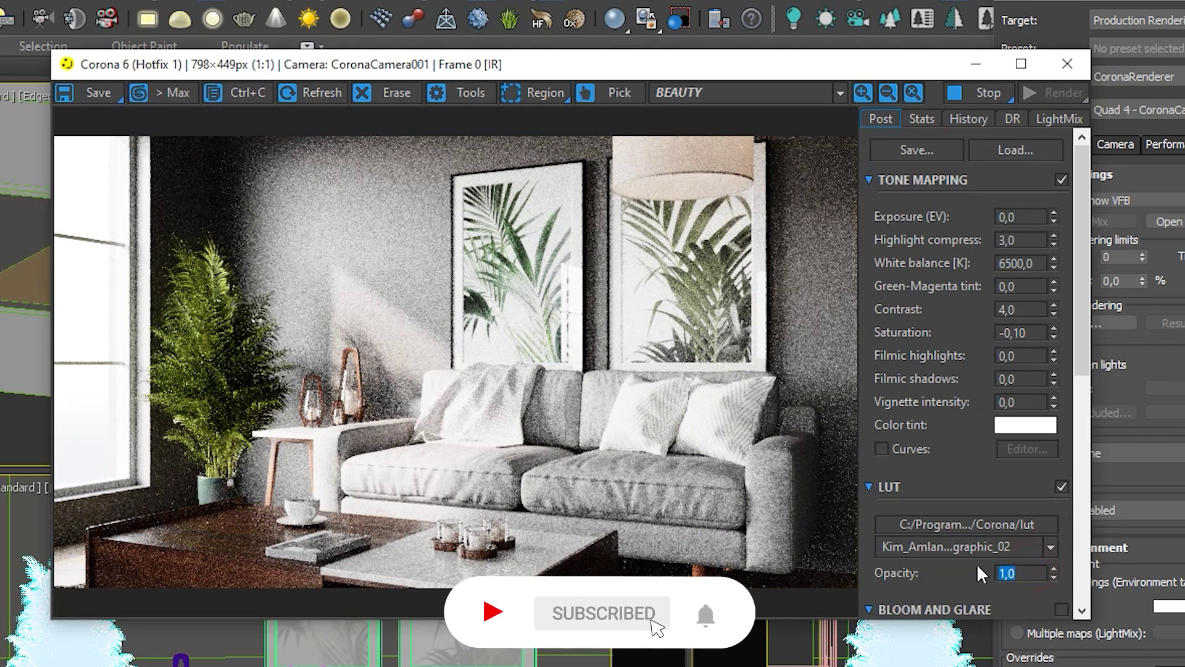
text(0,5)
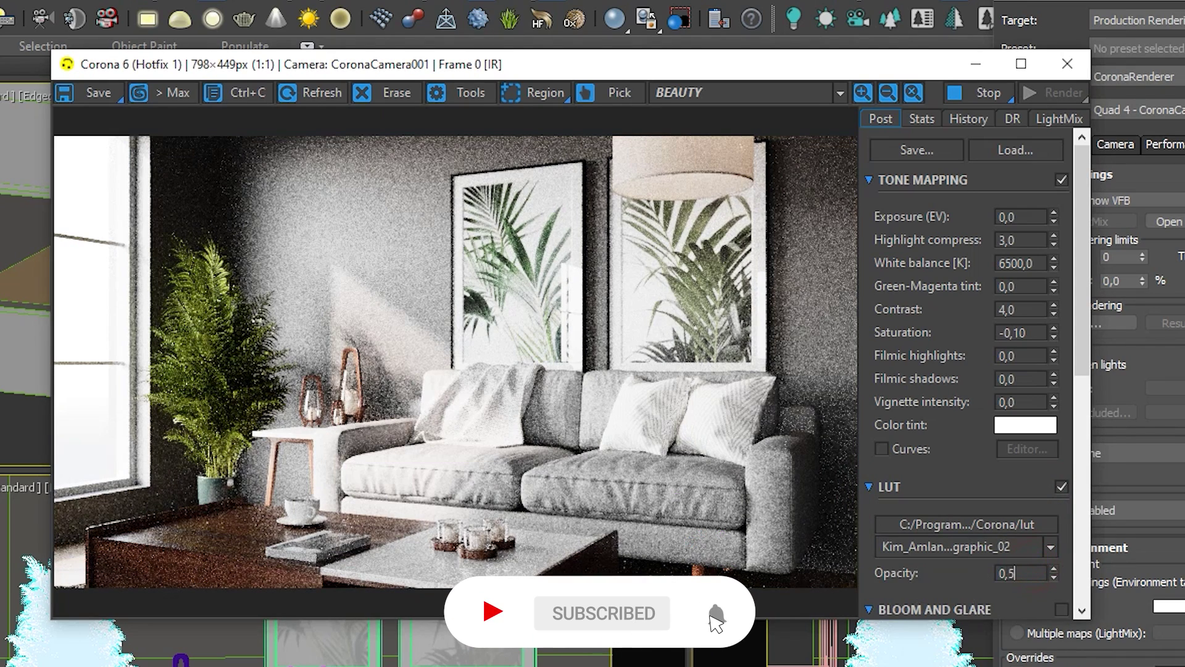
key(Return)
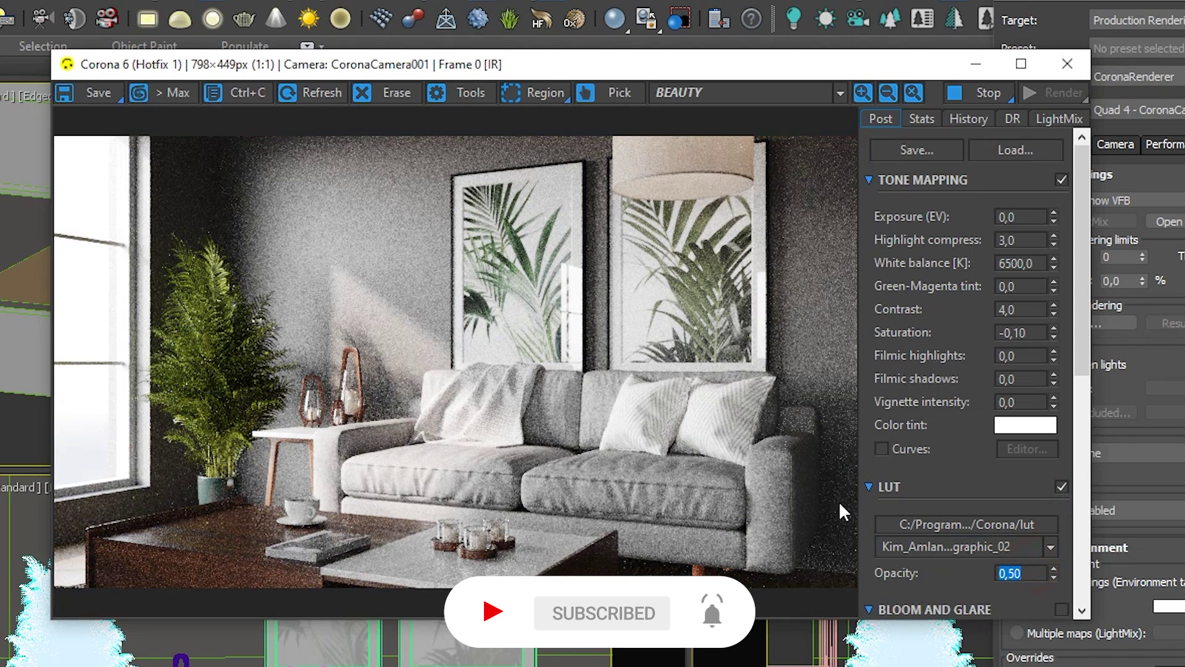
- Switch off all LightMix layers and preview the Lamp and CoronaSun001 contributions one at a time
click(1059, 118)
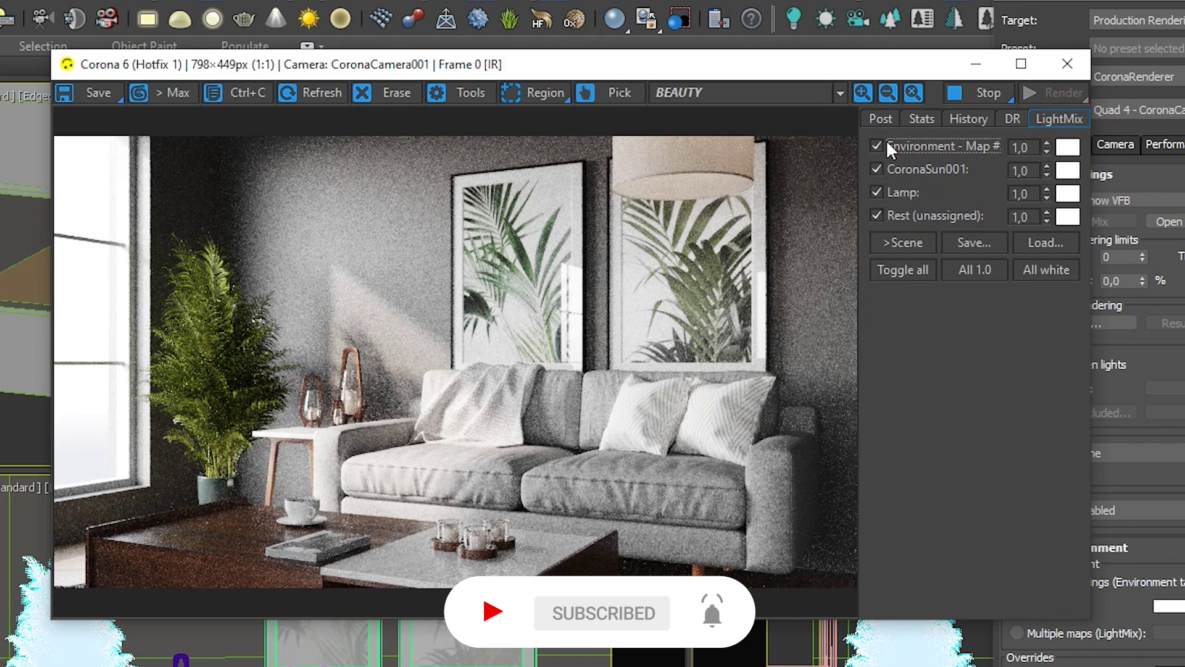
click(876, 216)
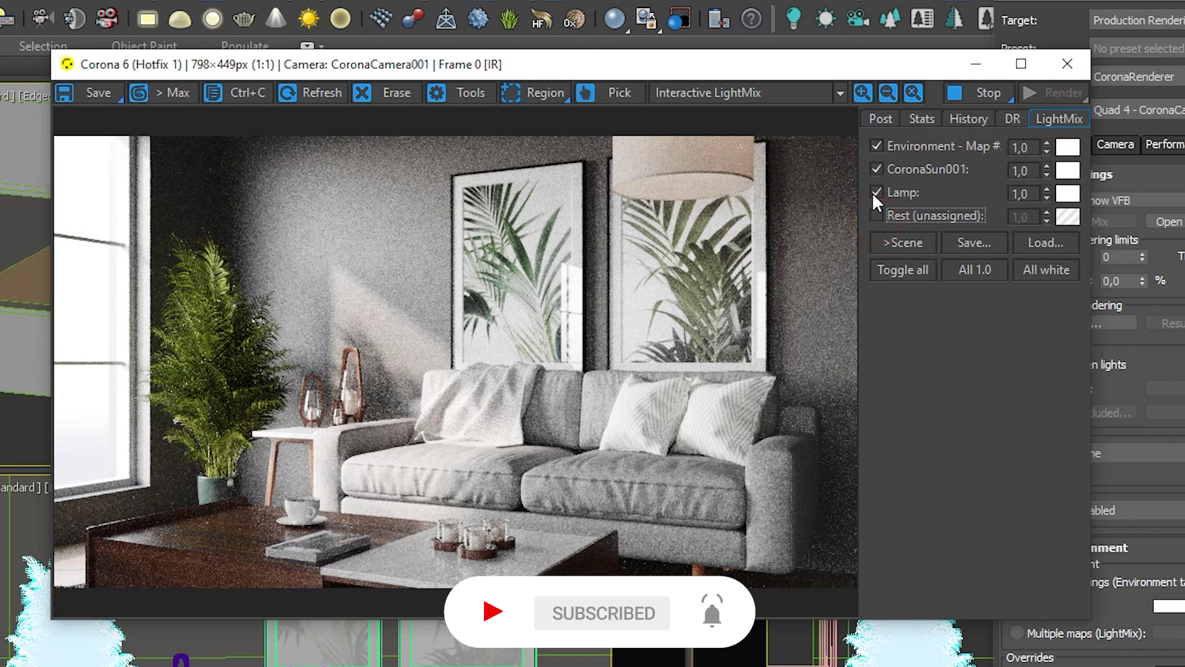
click(874, 192)
click(875, 169)
click(877, 146)
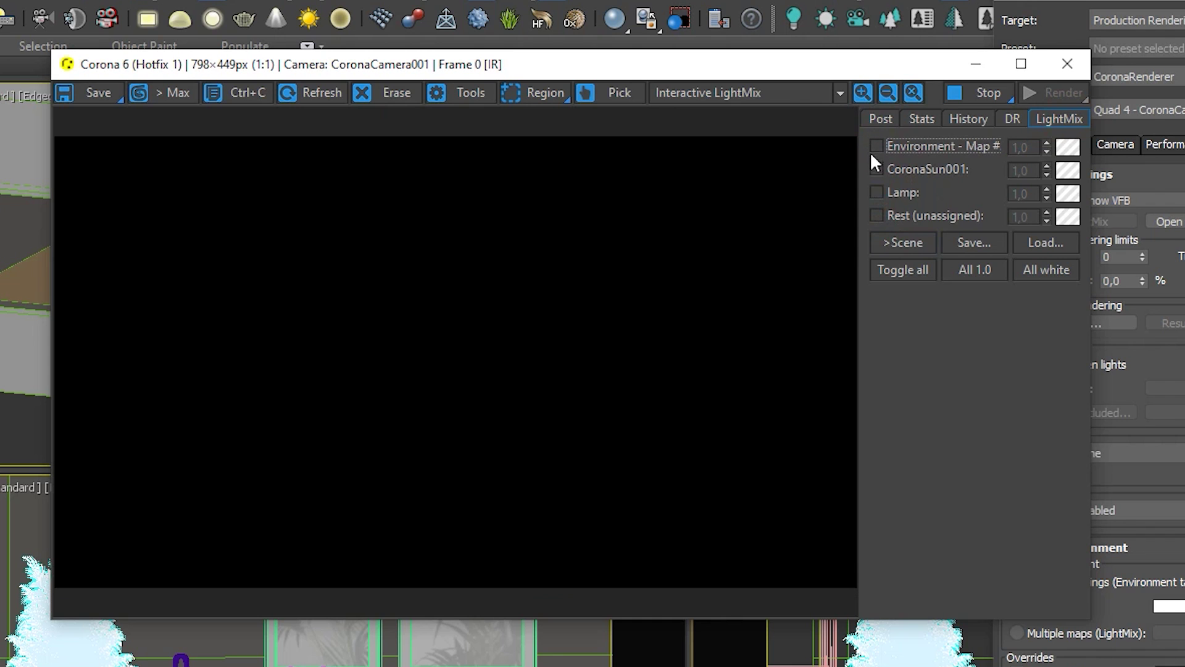
click(875, 192)
click(875, 192)
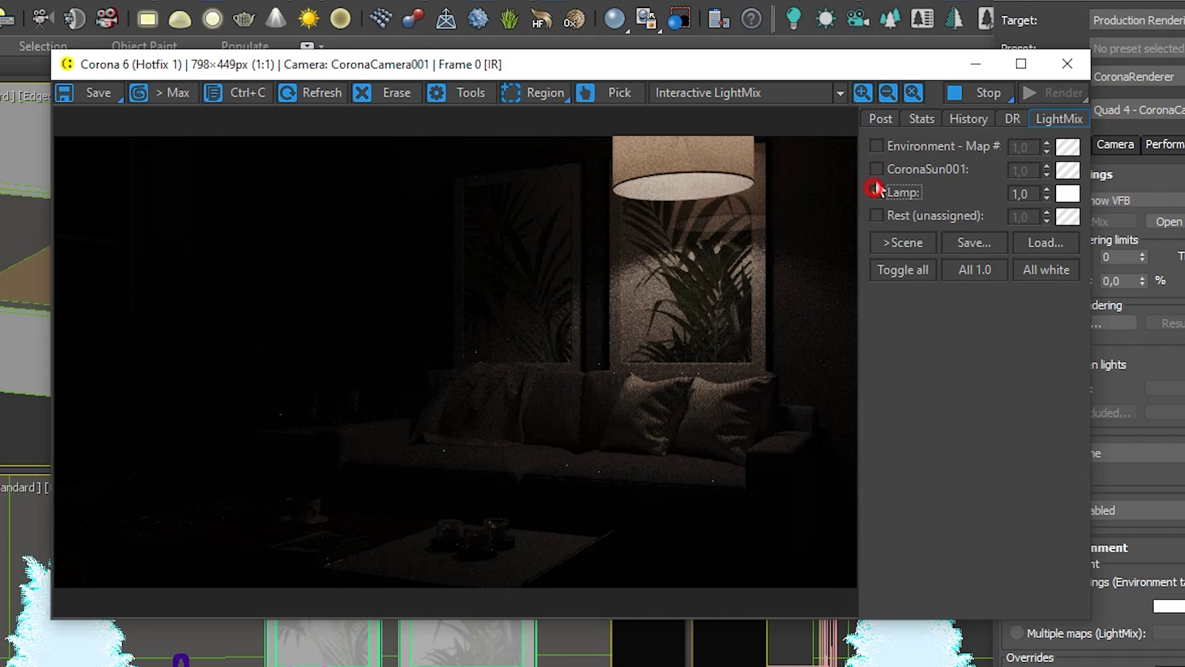
click(876, 169)
click(876, 168)
- Preview the Environment layer alone, re-enable the CoronaSun001, Lamp and unassigned layers, and review the post-processing settings
click(877, 146)
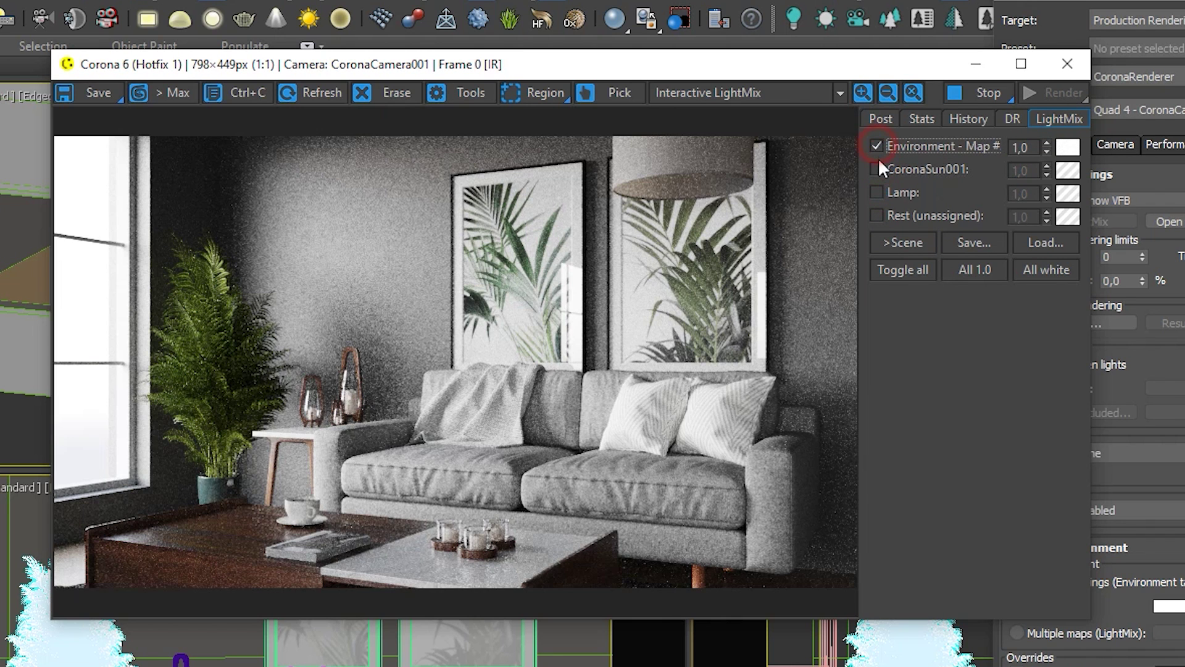
click(877, 169)
click(876, 192)
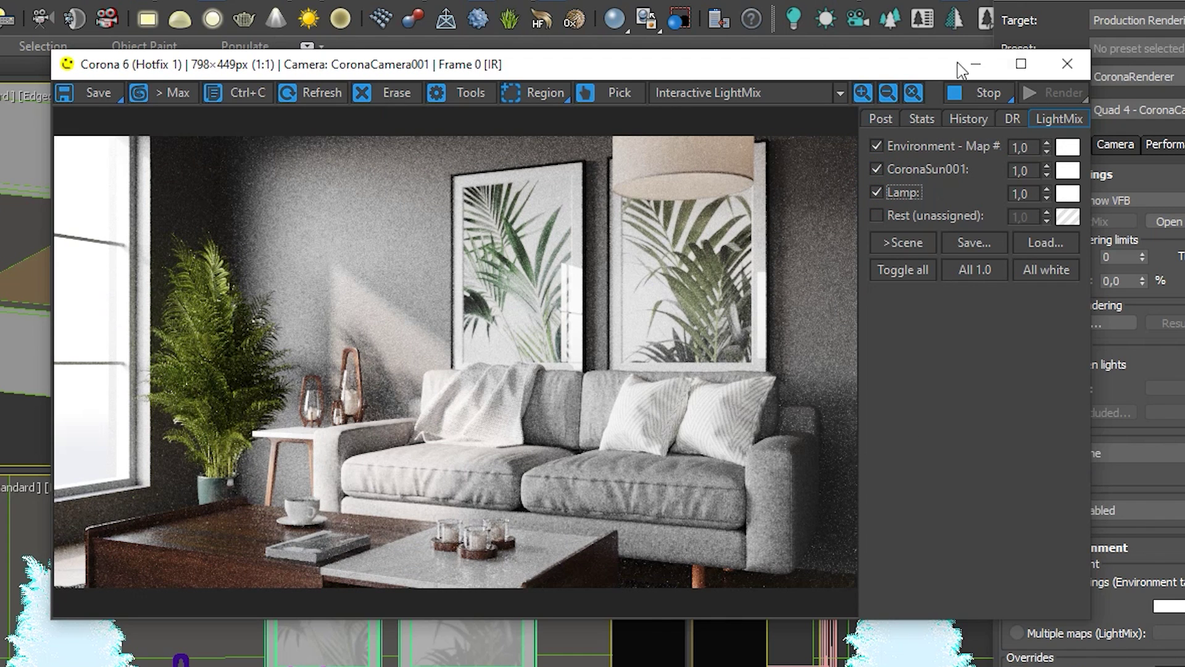
click(876, 217)
click(882, 118)
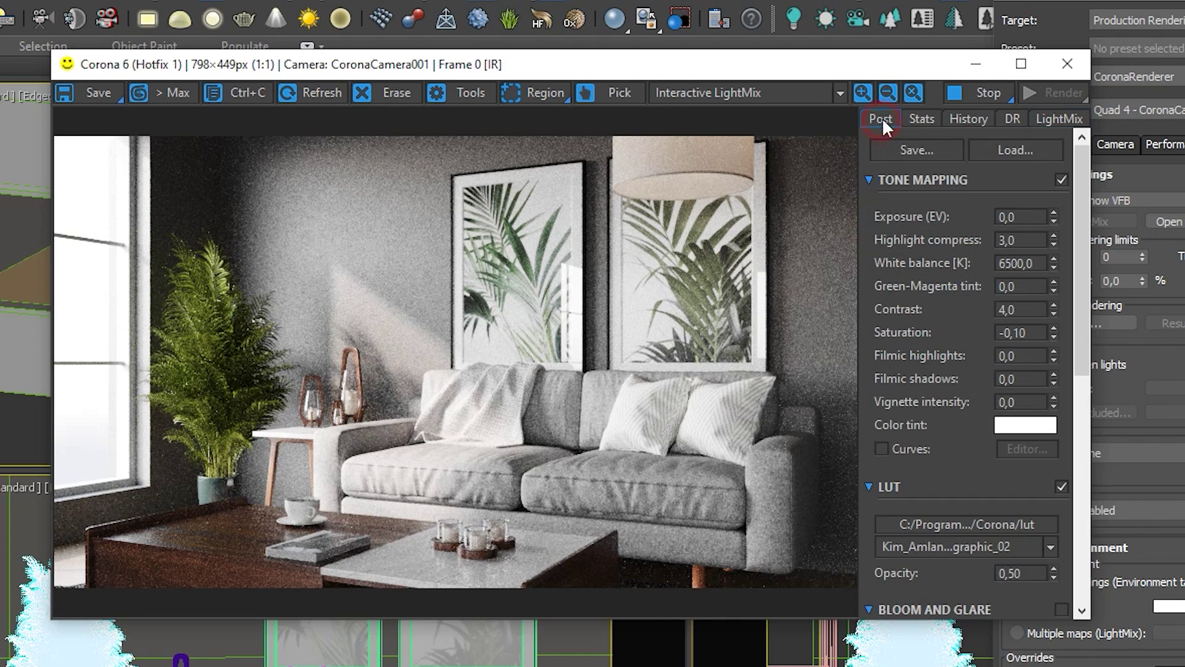
- Try a CoronaSun001 intensity of 3 in LightMix and settle on 2
click(1050, 118)
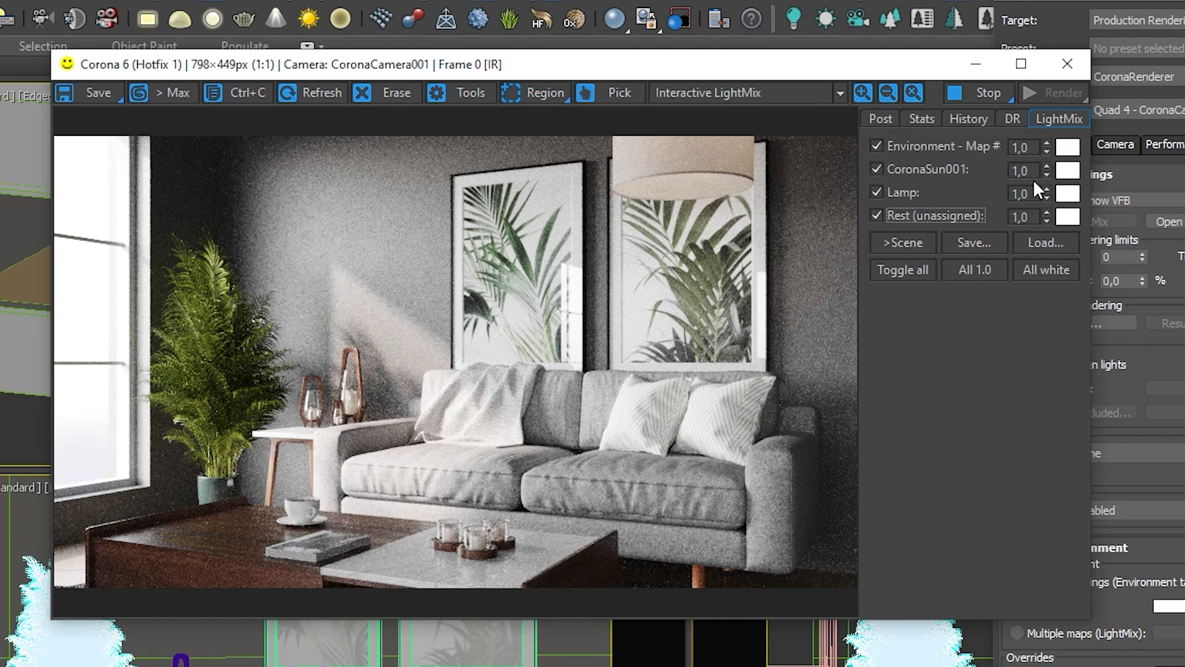
double_click(1026, 171)
text(3)
key(Return)
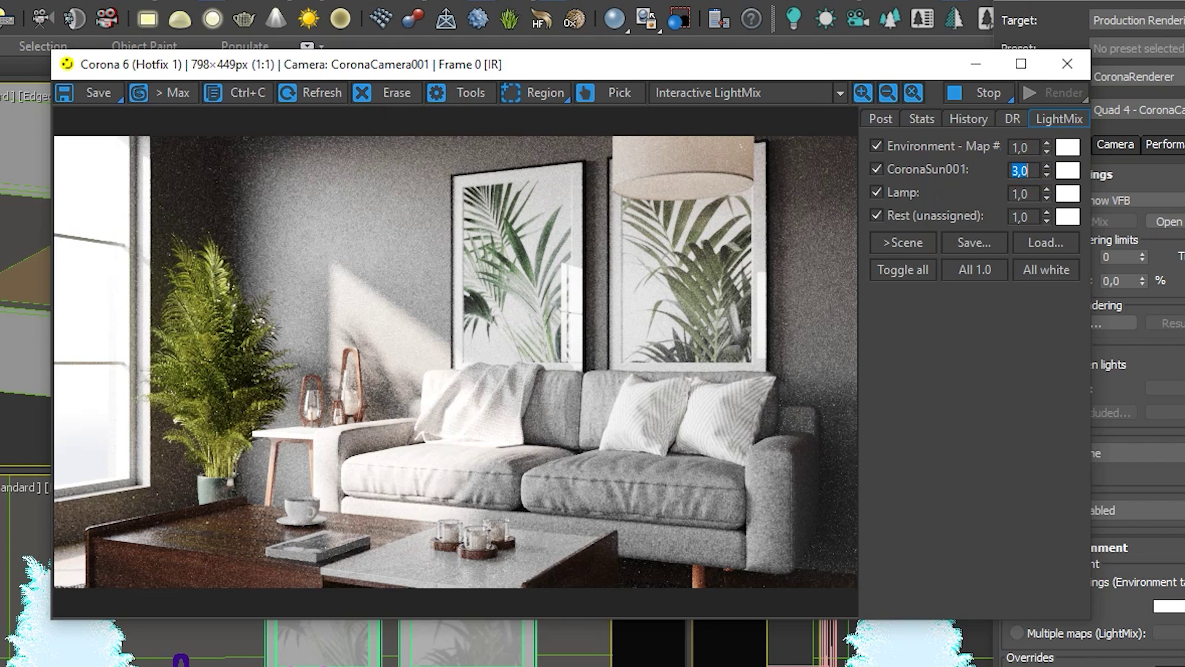
text(2)
key(Return)
- Try an Environment layer intensity of 2 in LightMix and set it back to 1
drag(1031, 149, 982, 152)
text(2)
key(Return)
text(1)
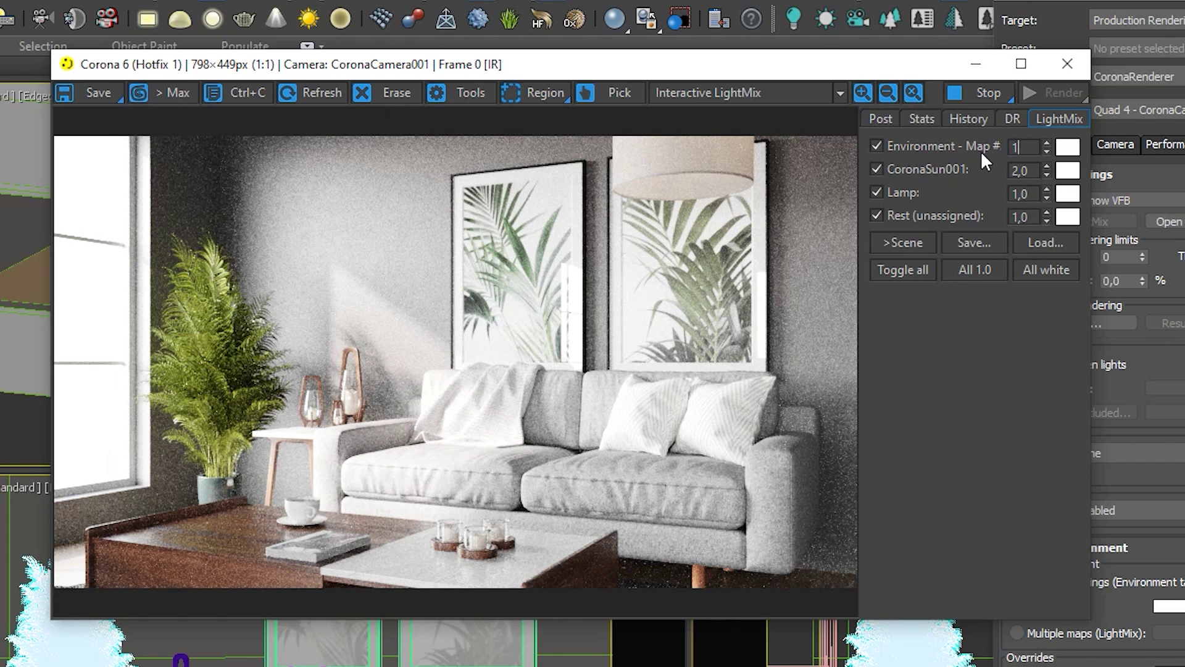
key(Return)
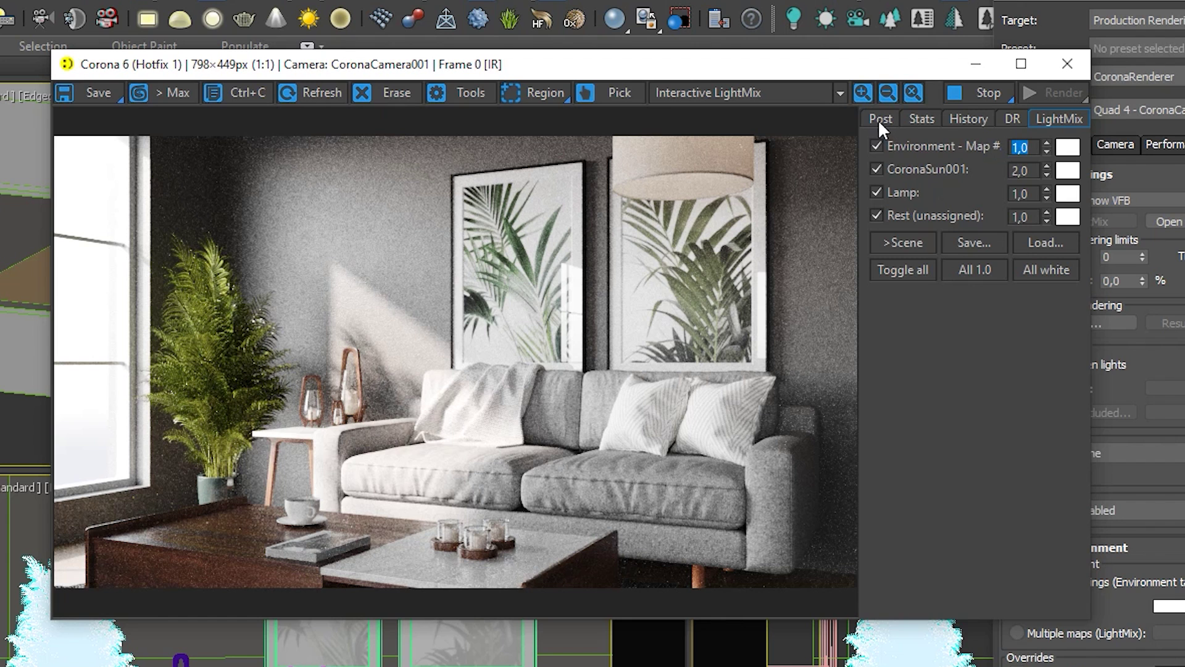
- Select the Corona sun in the Top view and move it along X to about -1784 cm, comparing positions in the interactive render
drag(413, 66, 696, 18)
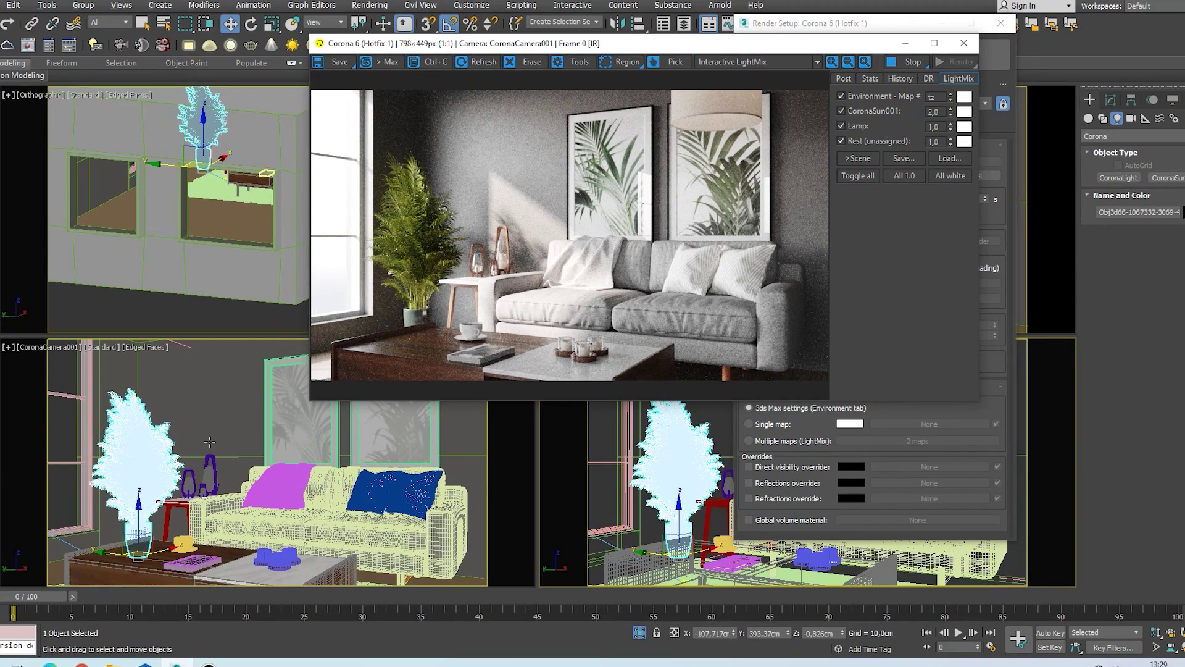
click(210, 442)
key(t)
scroll(231, 450, down, 3)
scroll(236, 455, up, 2)
scroll(230, 438, down, 6)
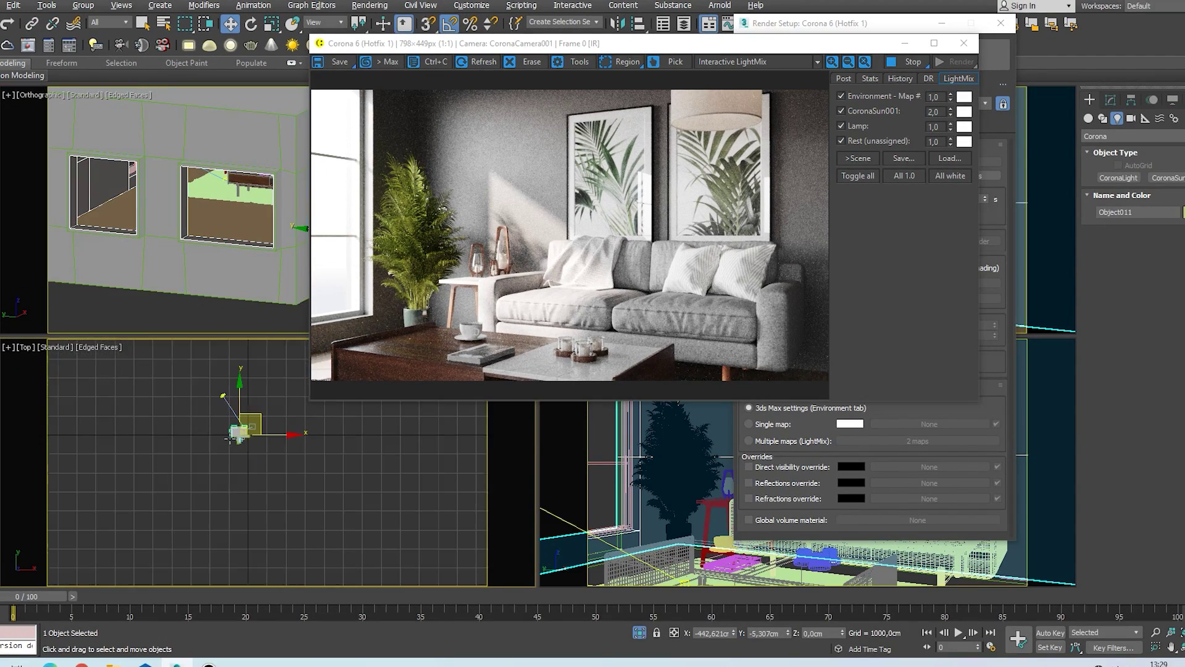
scroll(228, 402, up, 4)
click(217, 389)
drag(240, 387, 265, 387)
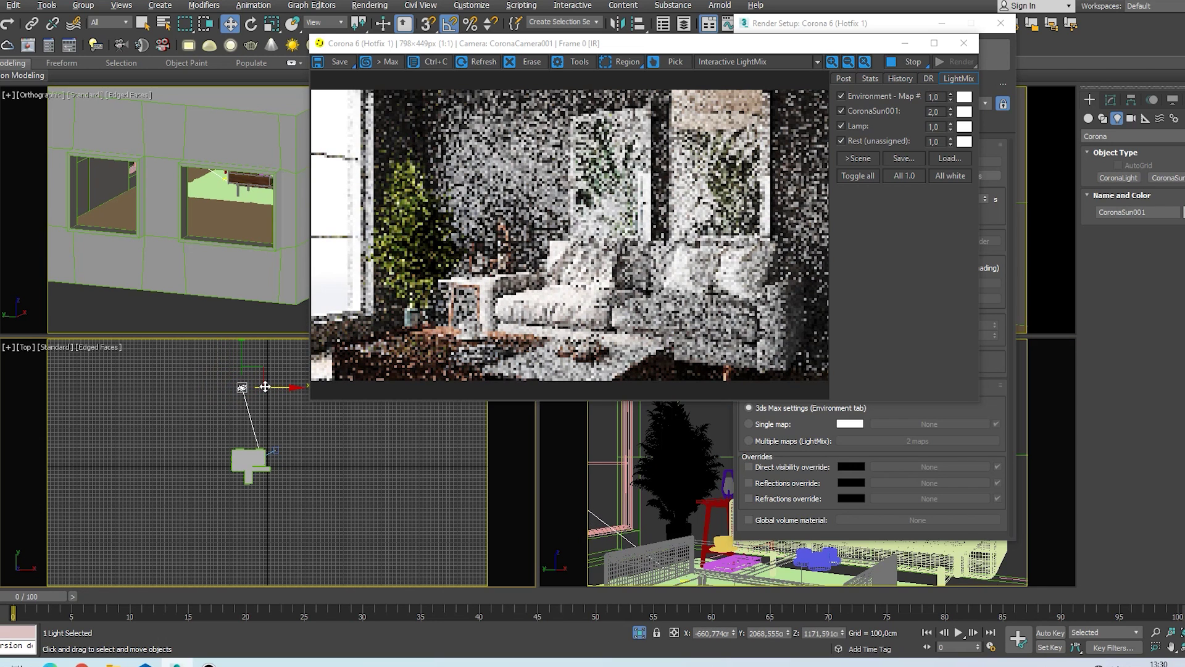
drag(265, 387, 234, 387)
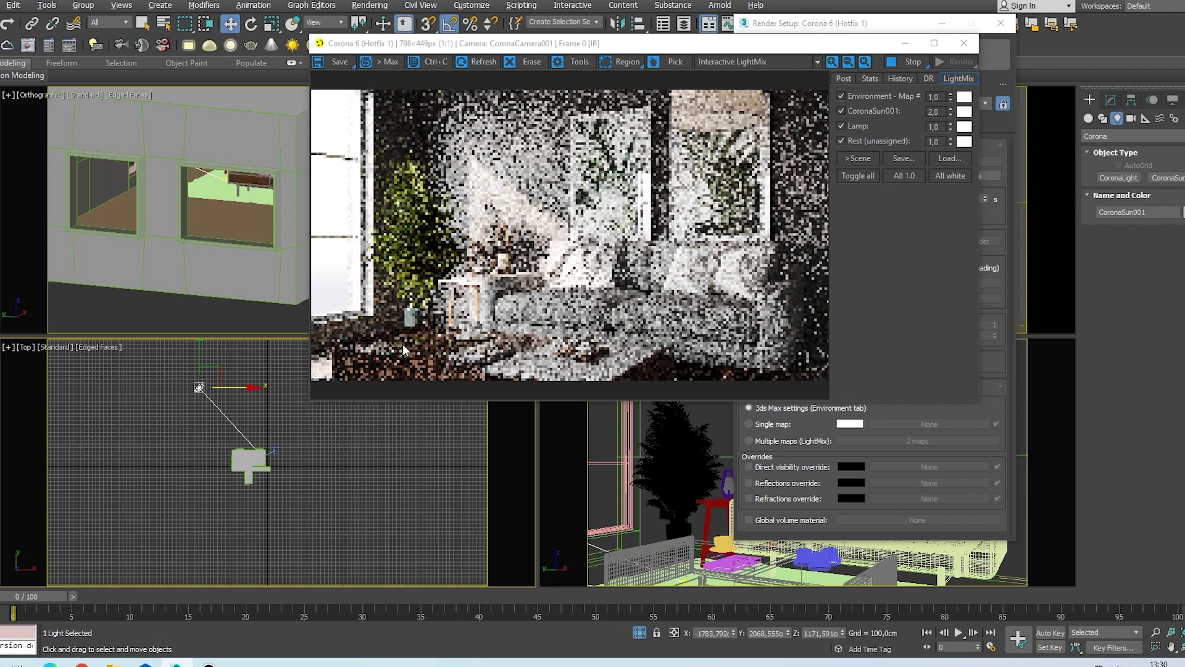
- Deselect the sun and try a lighter warm grey (RGB 136, 131, 127) for the wall material's CoronaColor map in the Slate Material Editor
click(392, 494)
key(m)
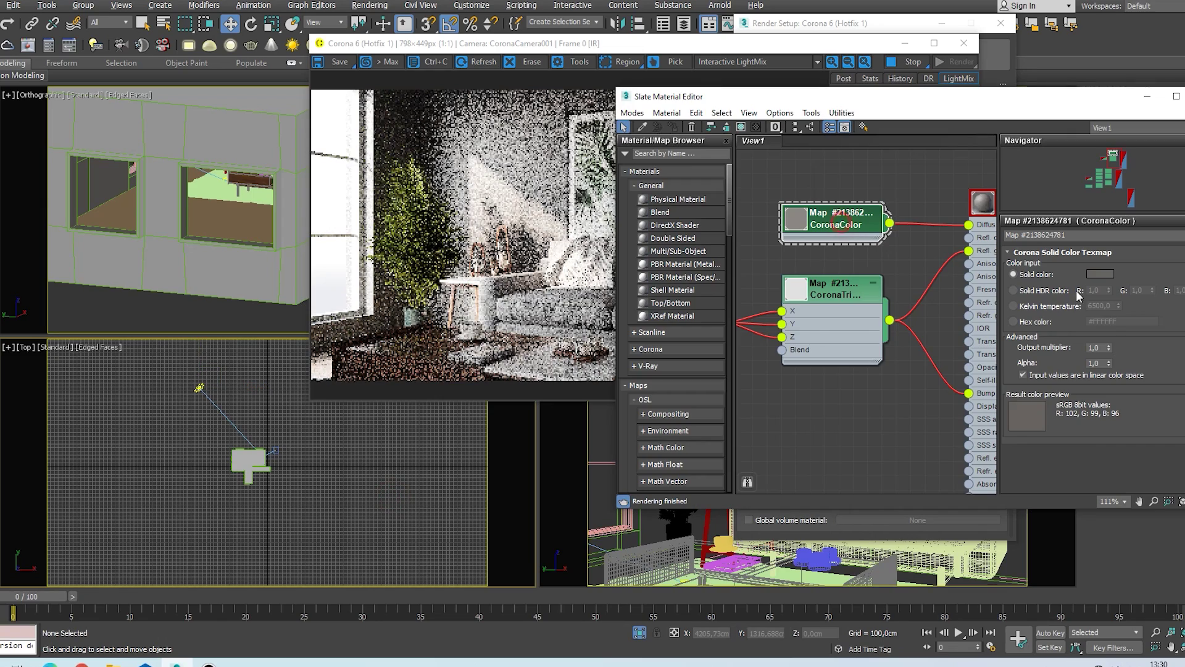
click(1100, 273)
click(417, 132)
click(349, 117)
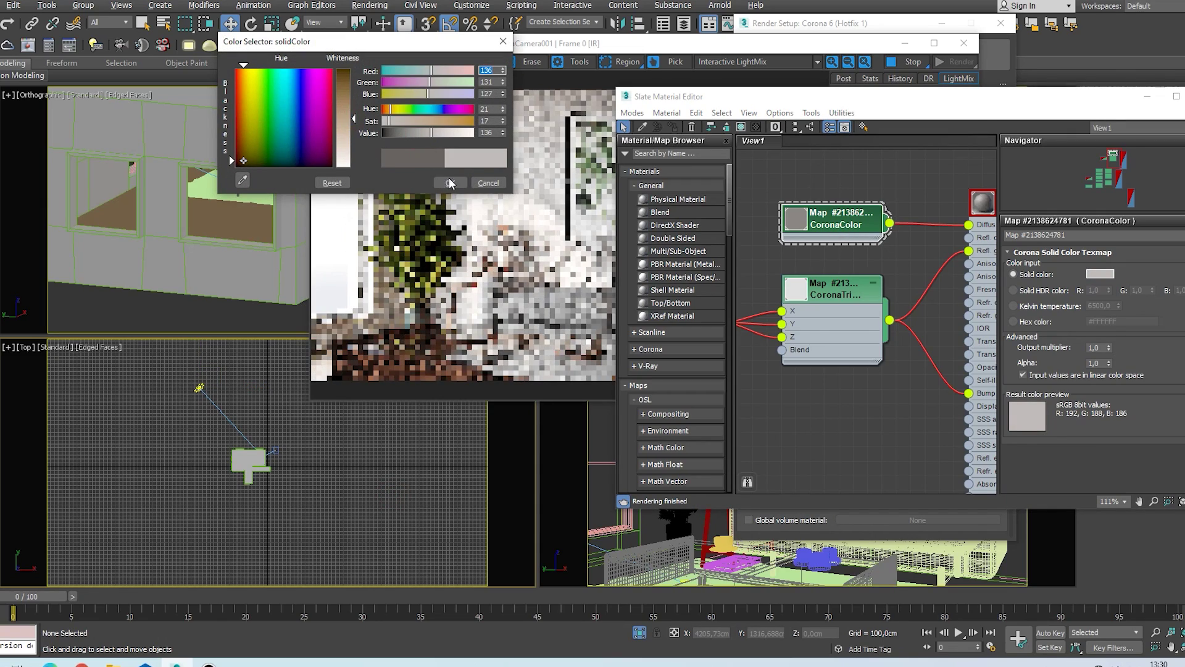
click(450, 182)
drag(542, 49, 492, 41)
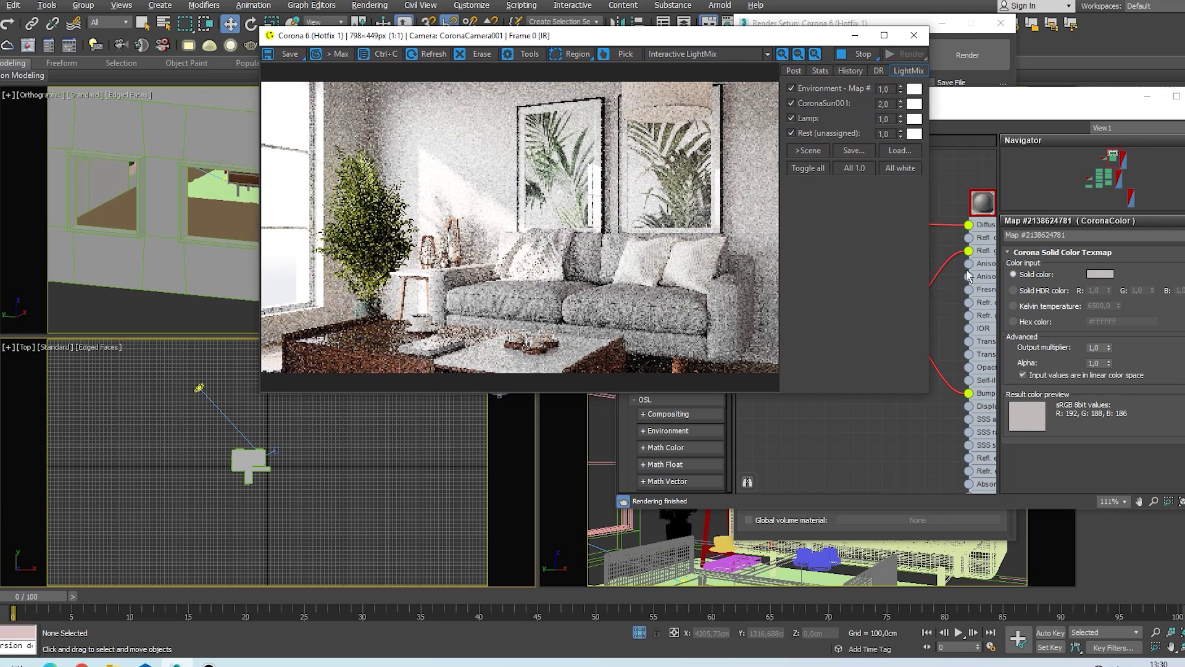
- Recolour the wall material's CoronaColor map to a muted grey-green with RGB 41, 55, 42
click(968, 190)
click(861, 216)
click(1100, 273)
click(410, 132)
click(413, 110)
click(416, 132)
click(438, 121)
click(457, 121)
click(413, 121)
click(402, 132)
click(405, 121)
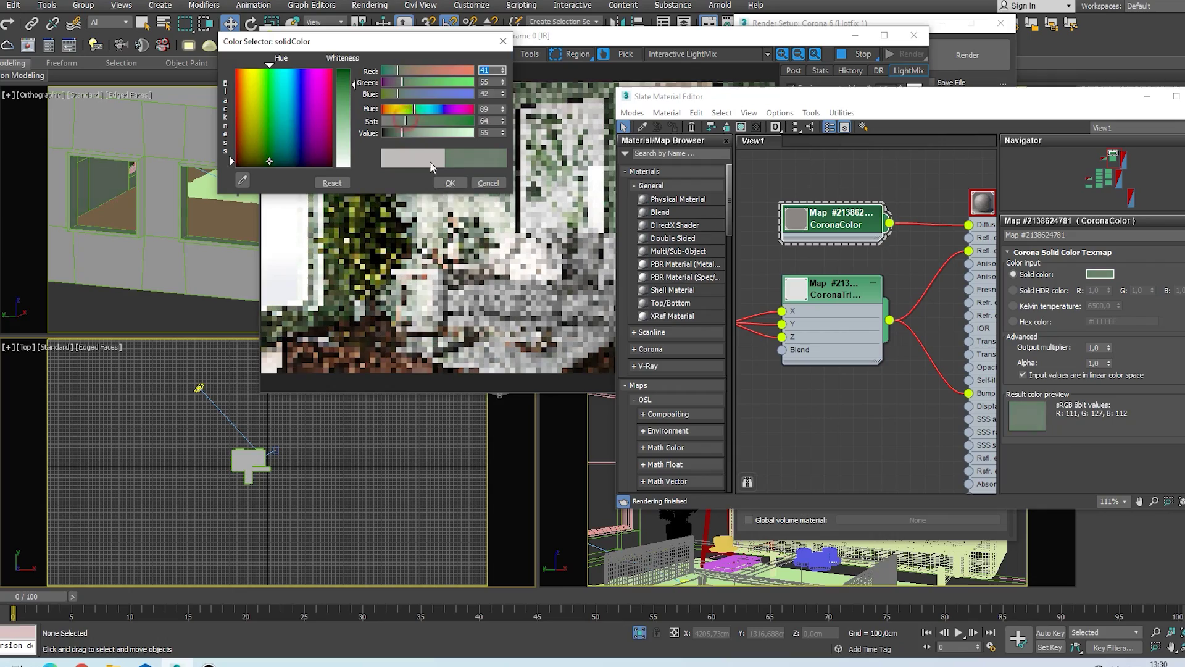
click(450, 182)
- Show the CoronaCamera001 view in place of the Top view, and pan and orbit the camera to reframe the sofa and coffee table
drag(710, 96, 839, 84)
drag(444, 40, 360, 54)
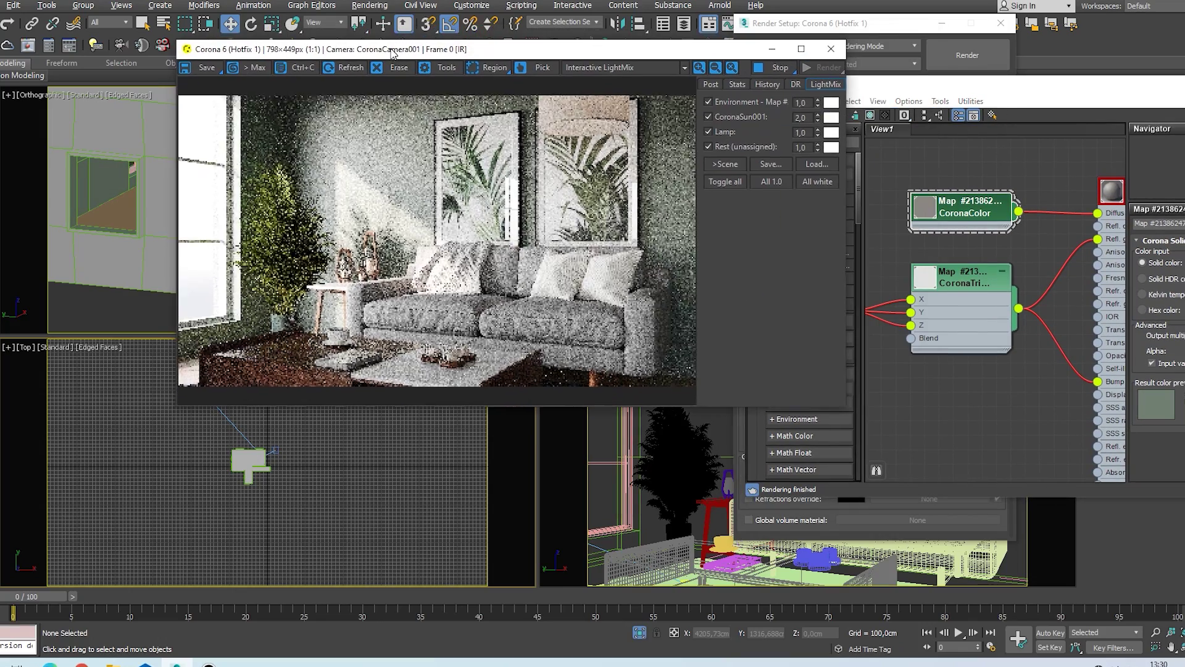
key(c)
middle_drag(403, 467, 424, 484)
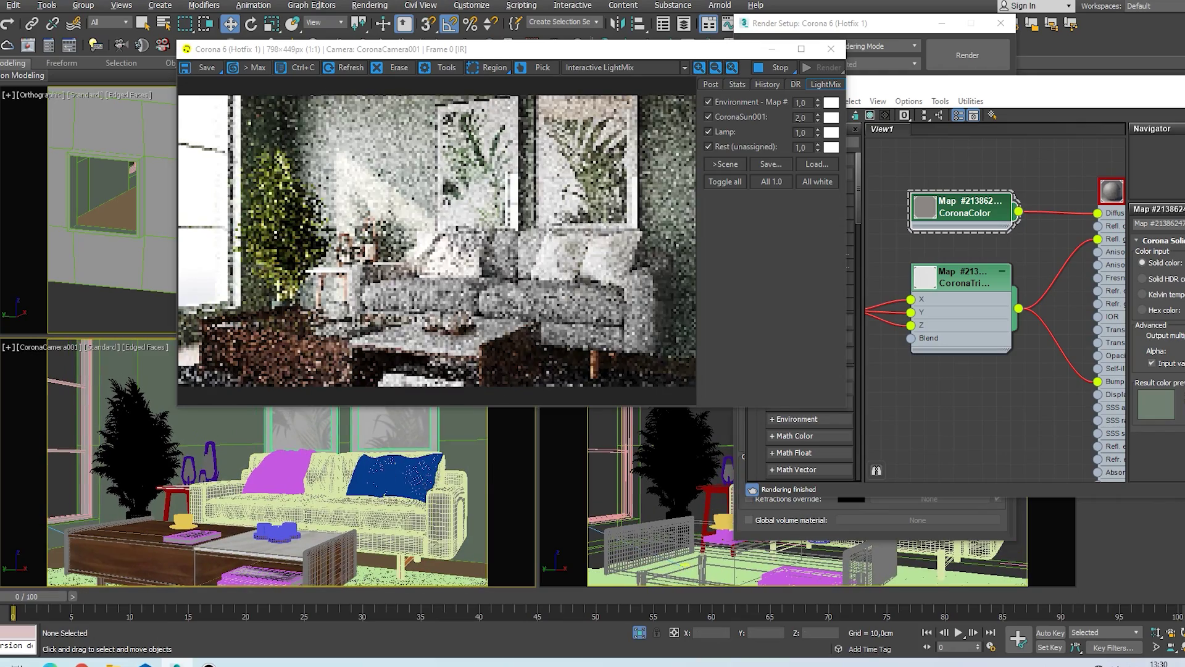
alt+middle_drag(417, 524, 392, 515)
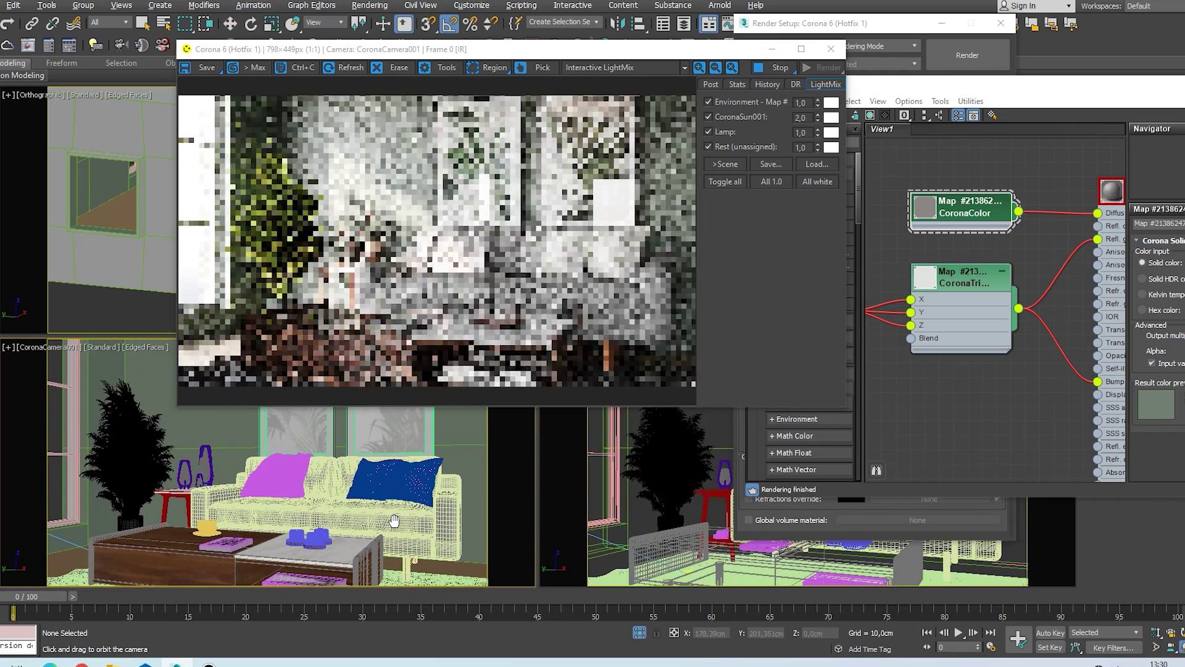
drag(435, 50, 569, 37)
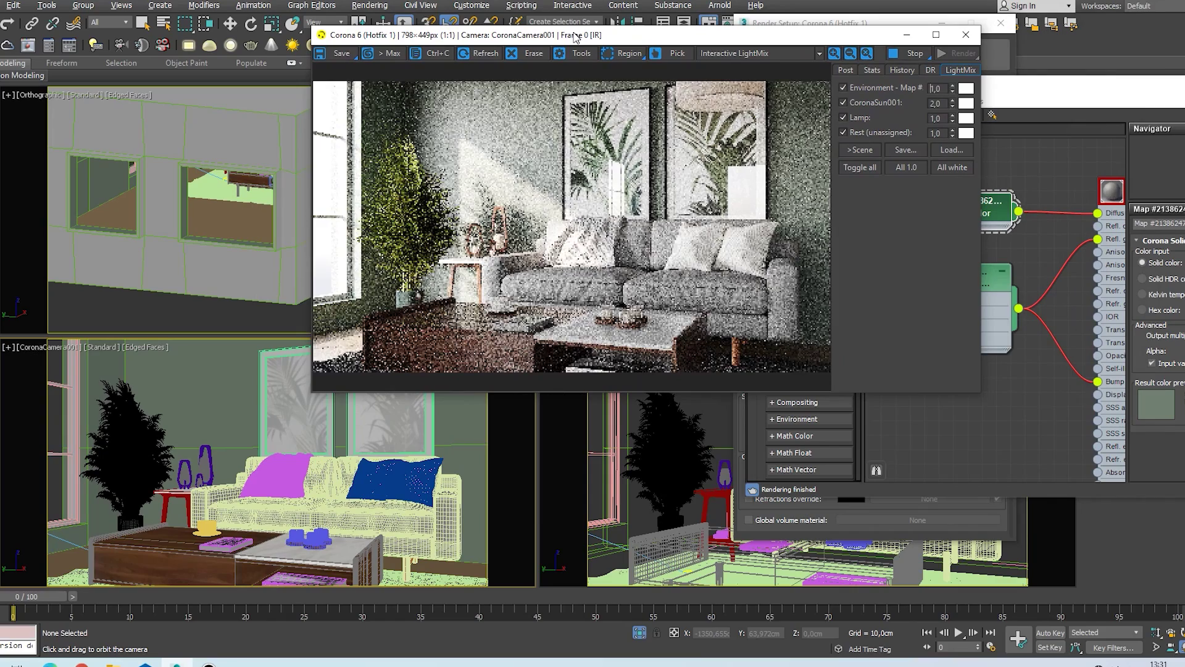
- Enable Bloom and Glare in the post-processing settings and set the tone mapping contrast to 5
click(845, 70)
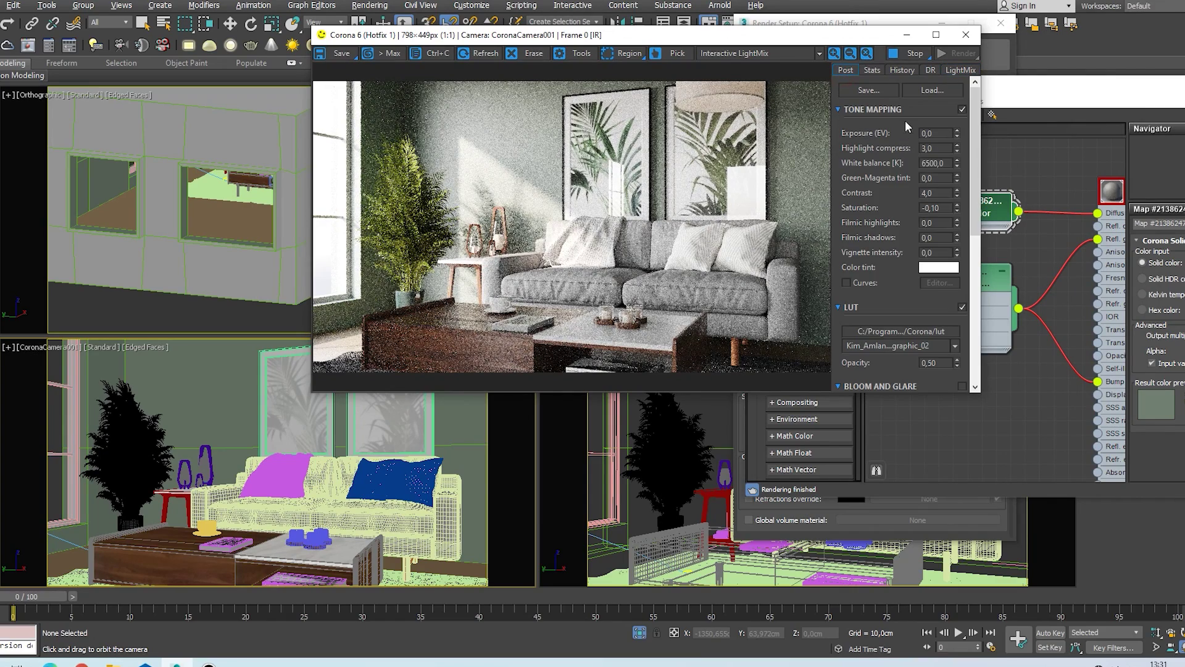
scroll(937, 332, down, 5)
click(956, 183)
scroll(963, 167, up, 5)
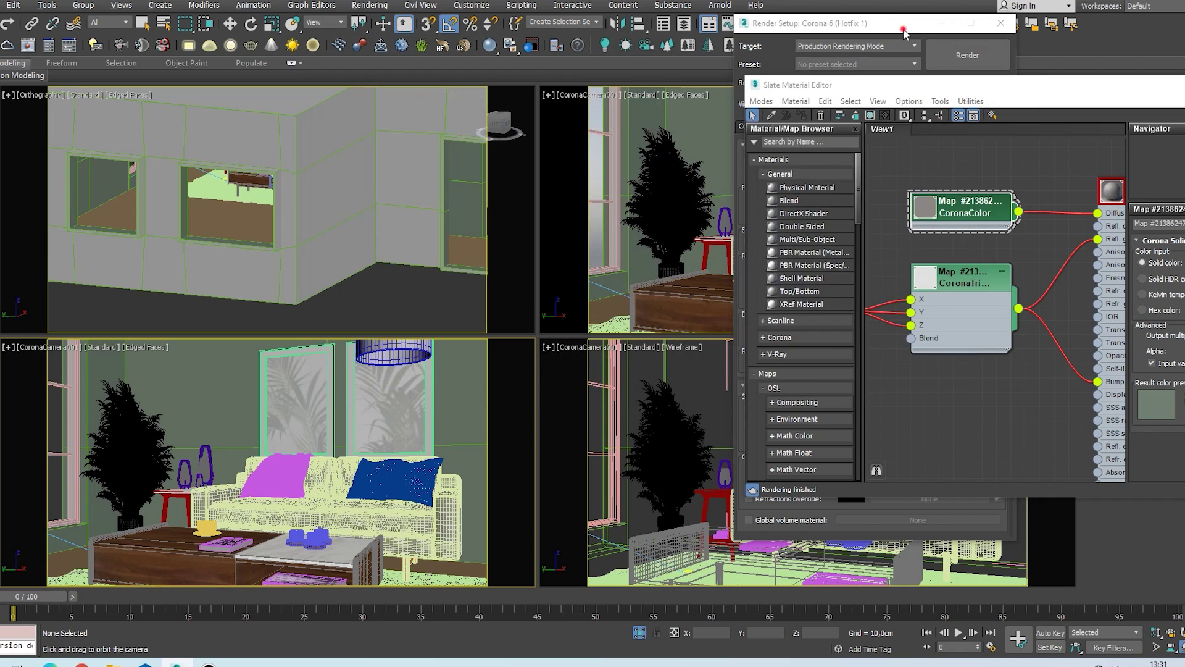
- Start the production render of the CoronaCamera001 view and maximize the frame buffer
click(902, 25)
click(957, 50)
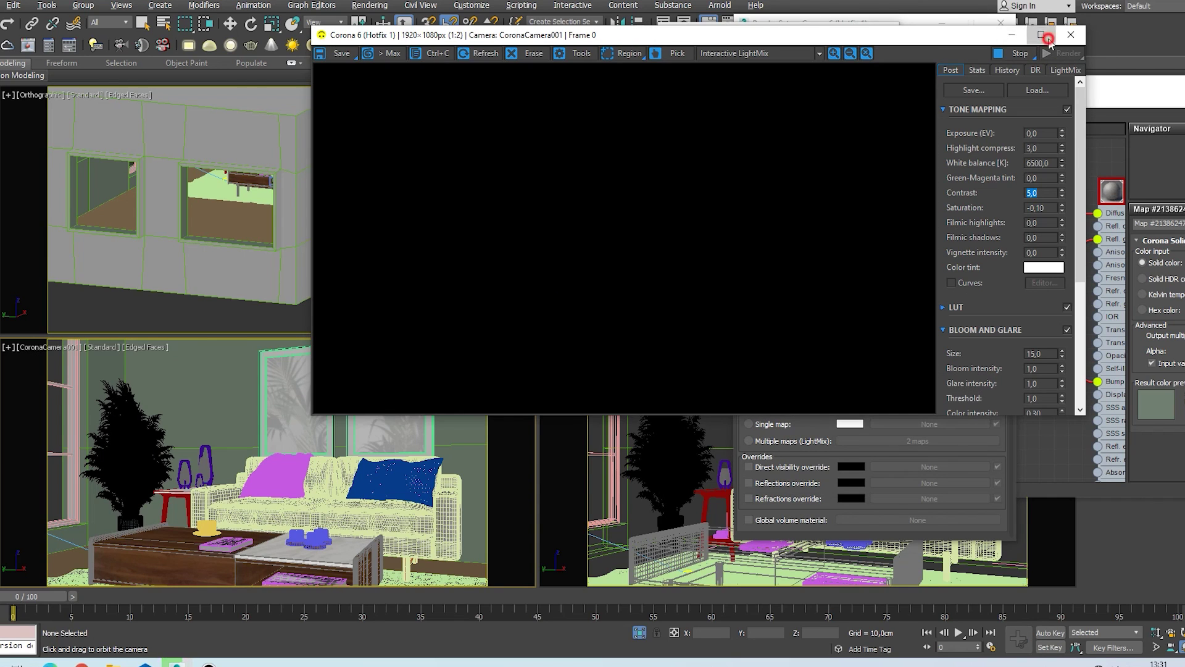
click(1042, 35)
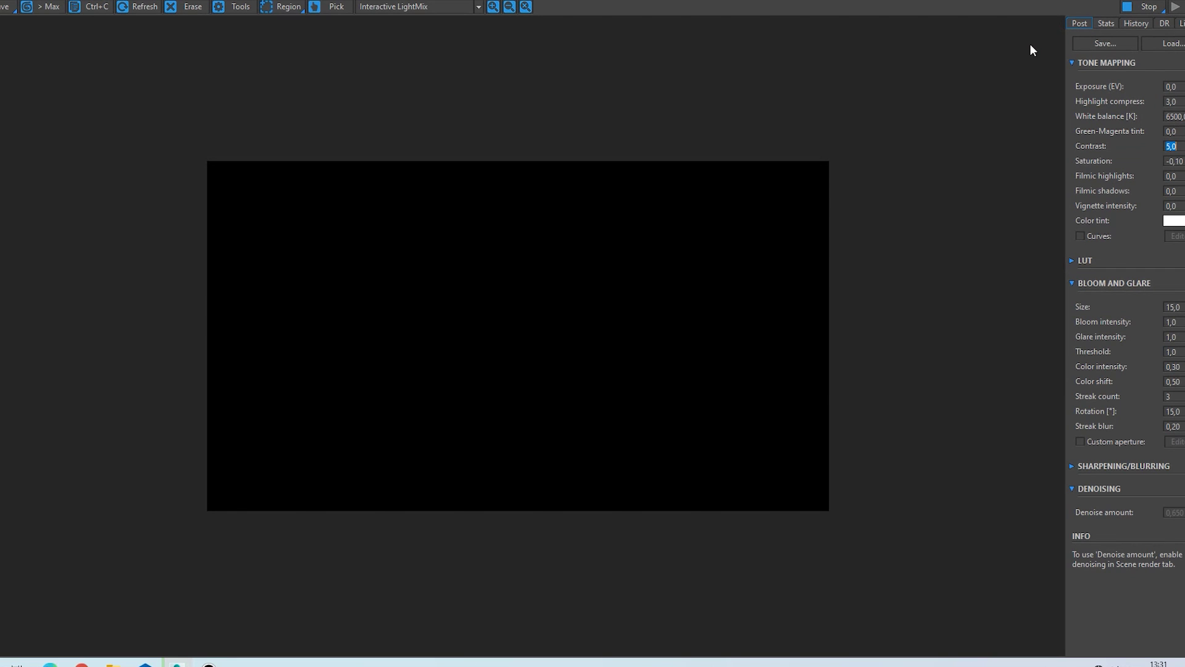